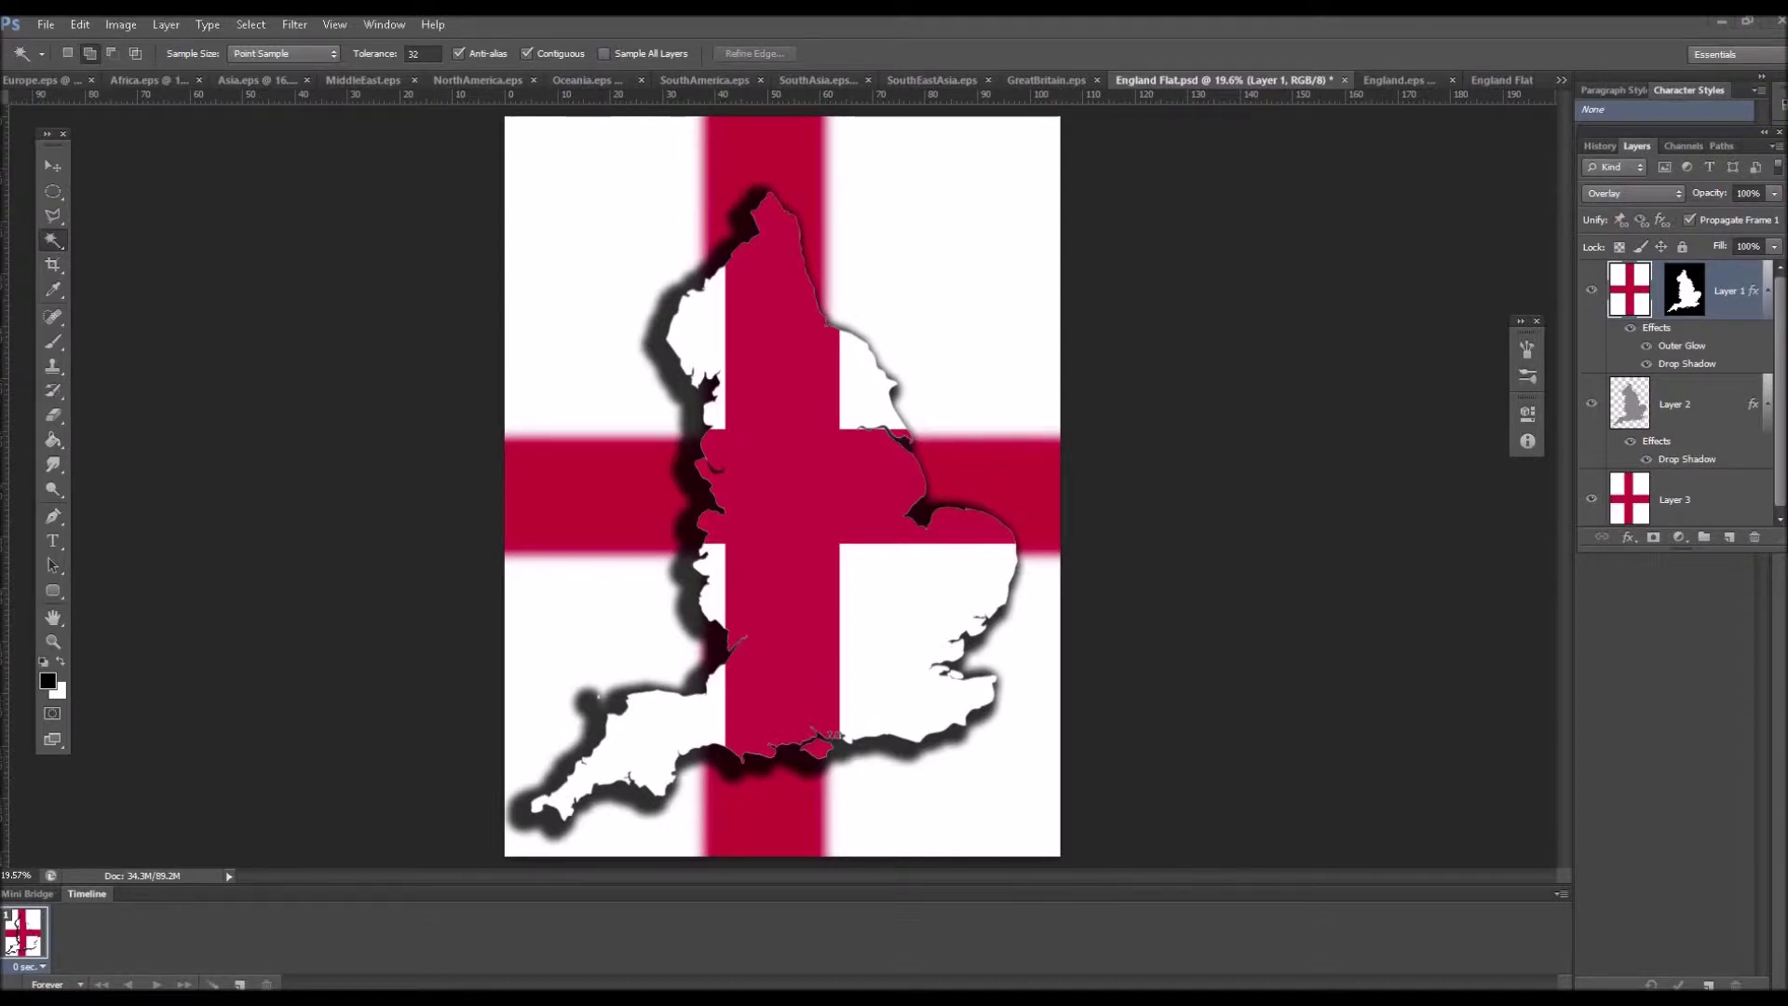
Rasterize the USA map EPS at 4000 pixels wide with constrained proportions, using pixel units and RGB Color mode.
left_click(945, 328)
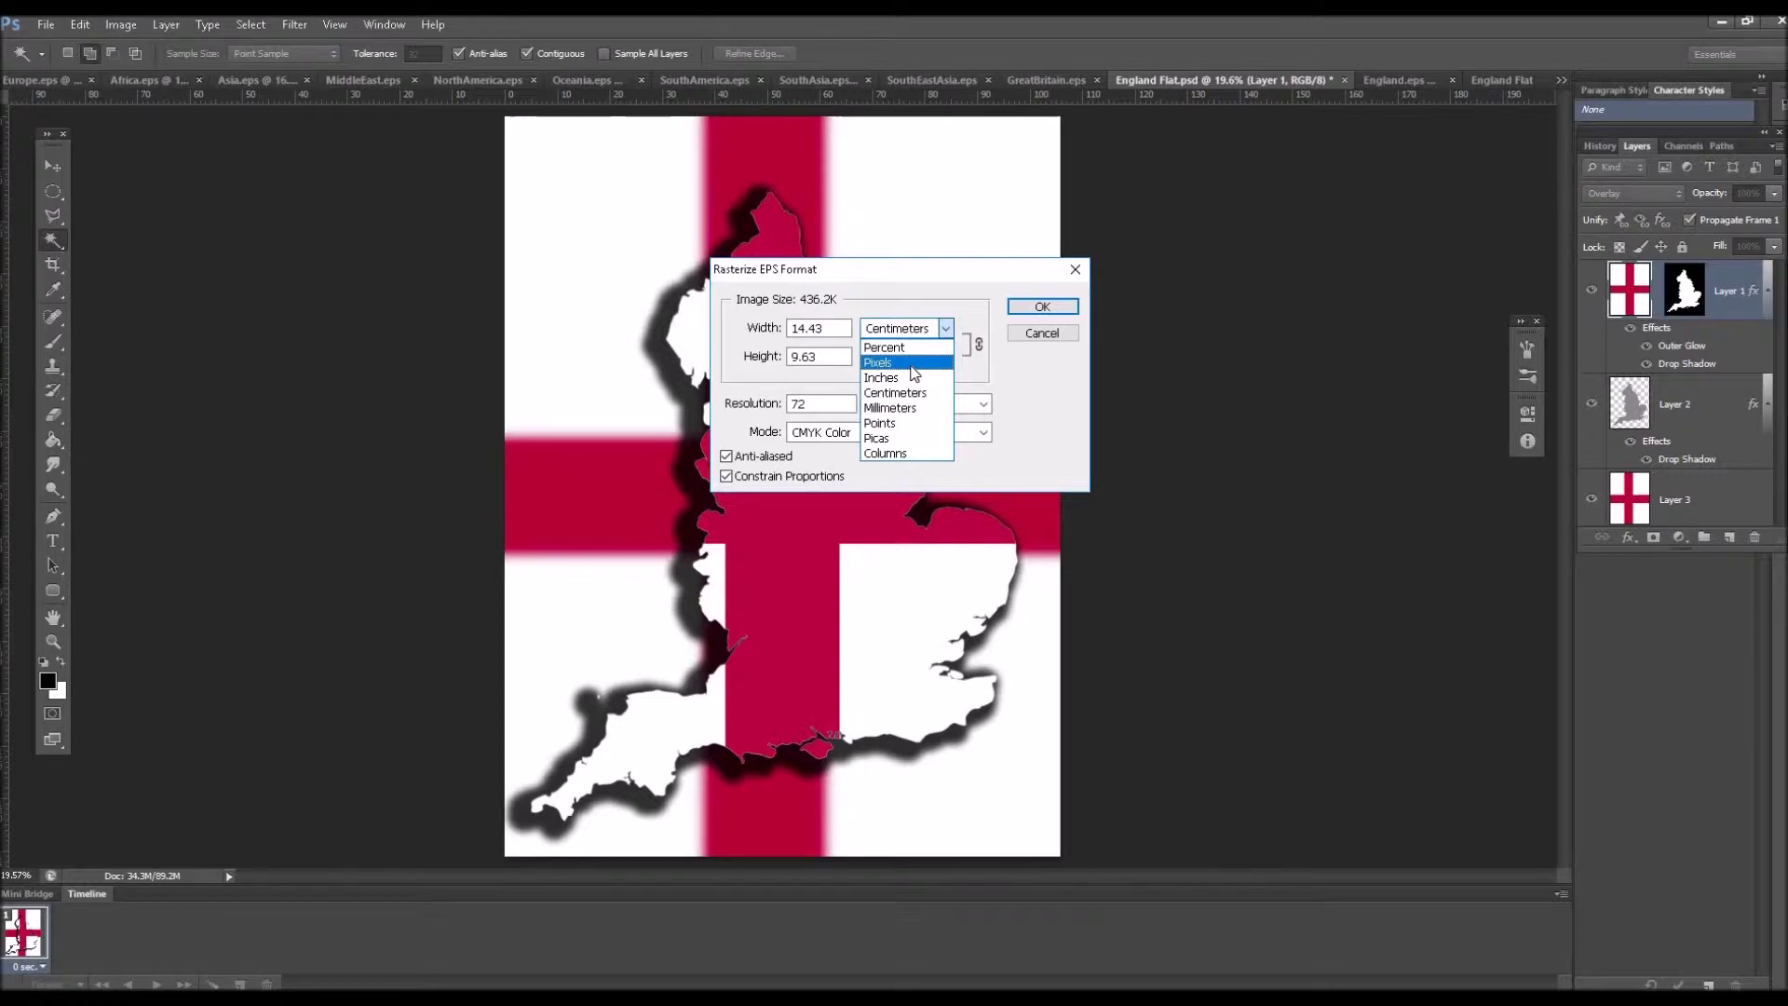
left_click(913, 371)
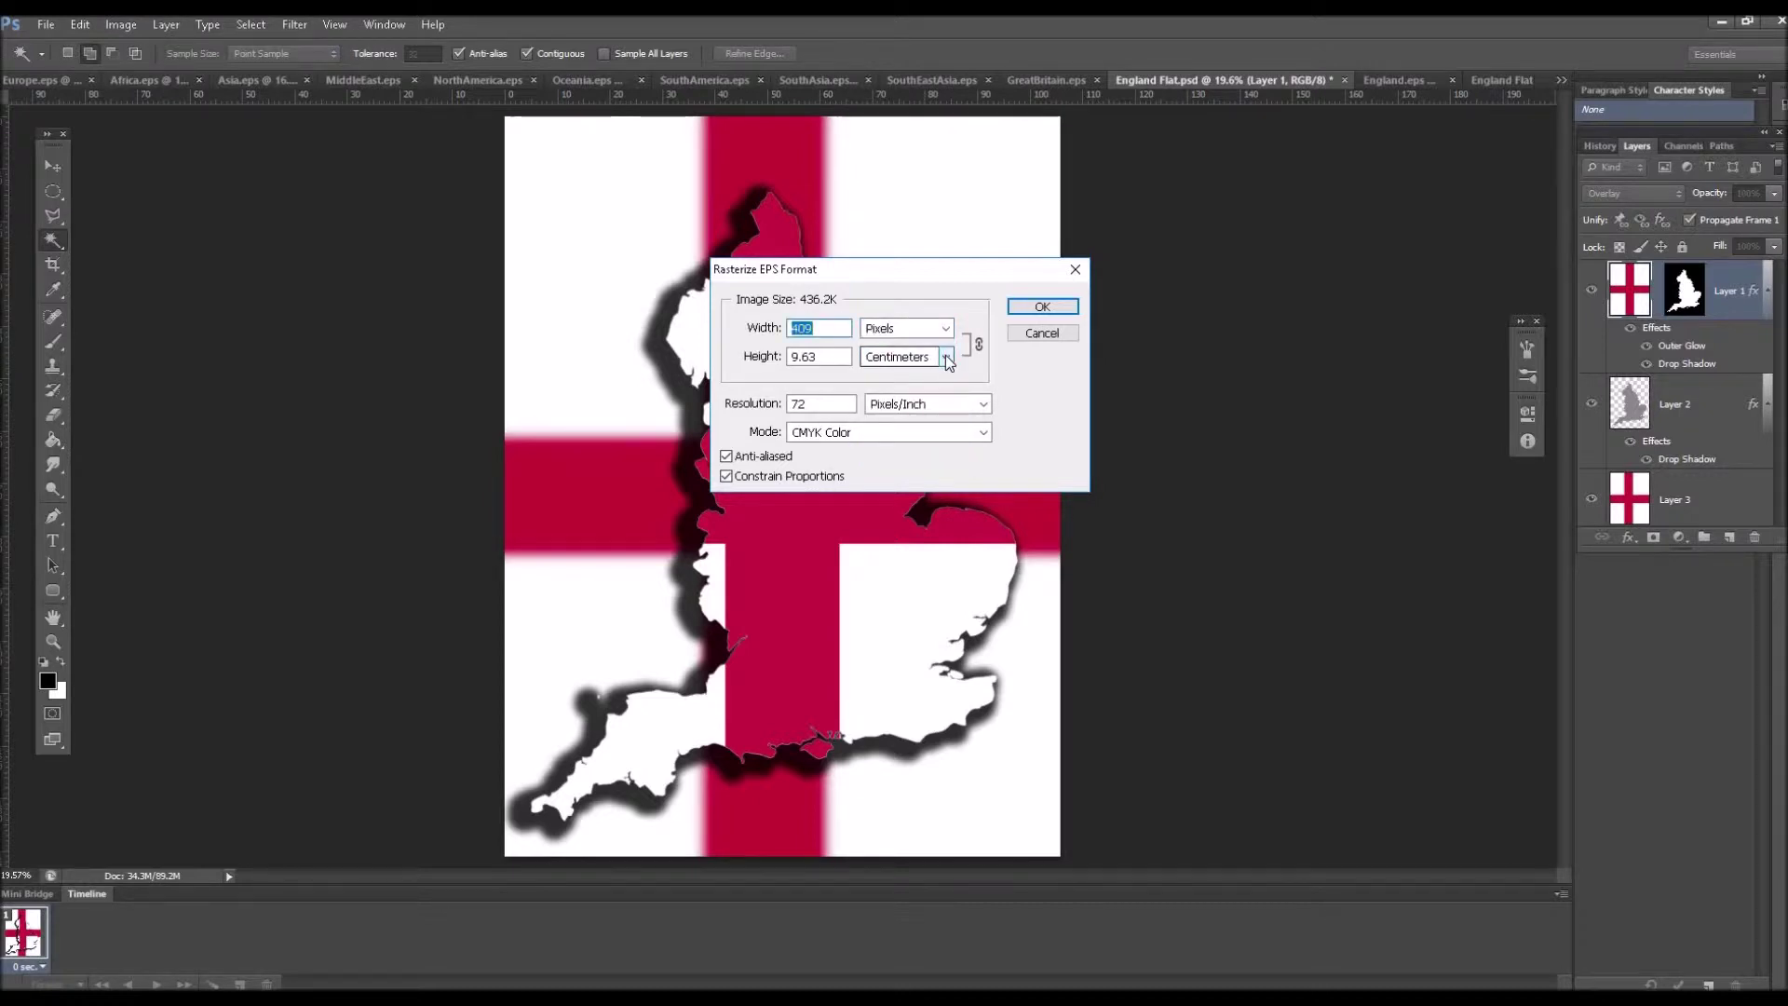
left_click(945, 356)
left_click(920, 395)
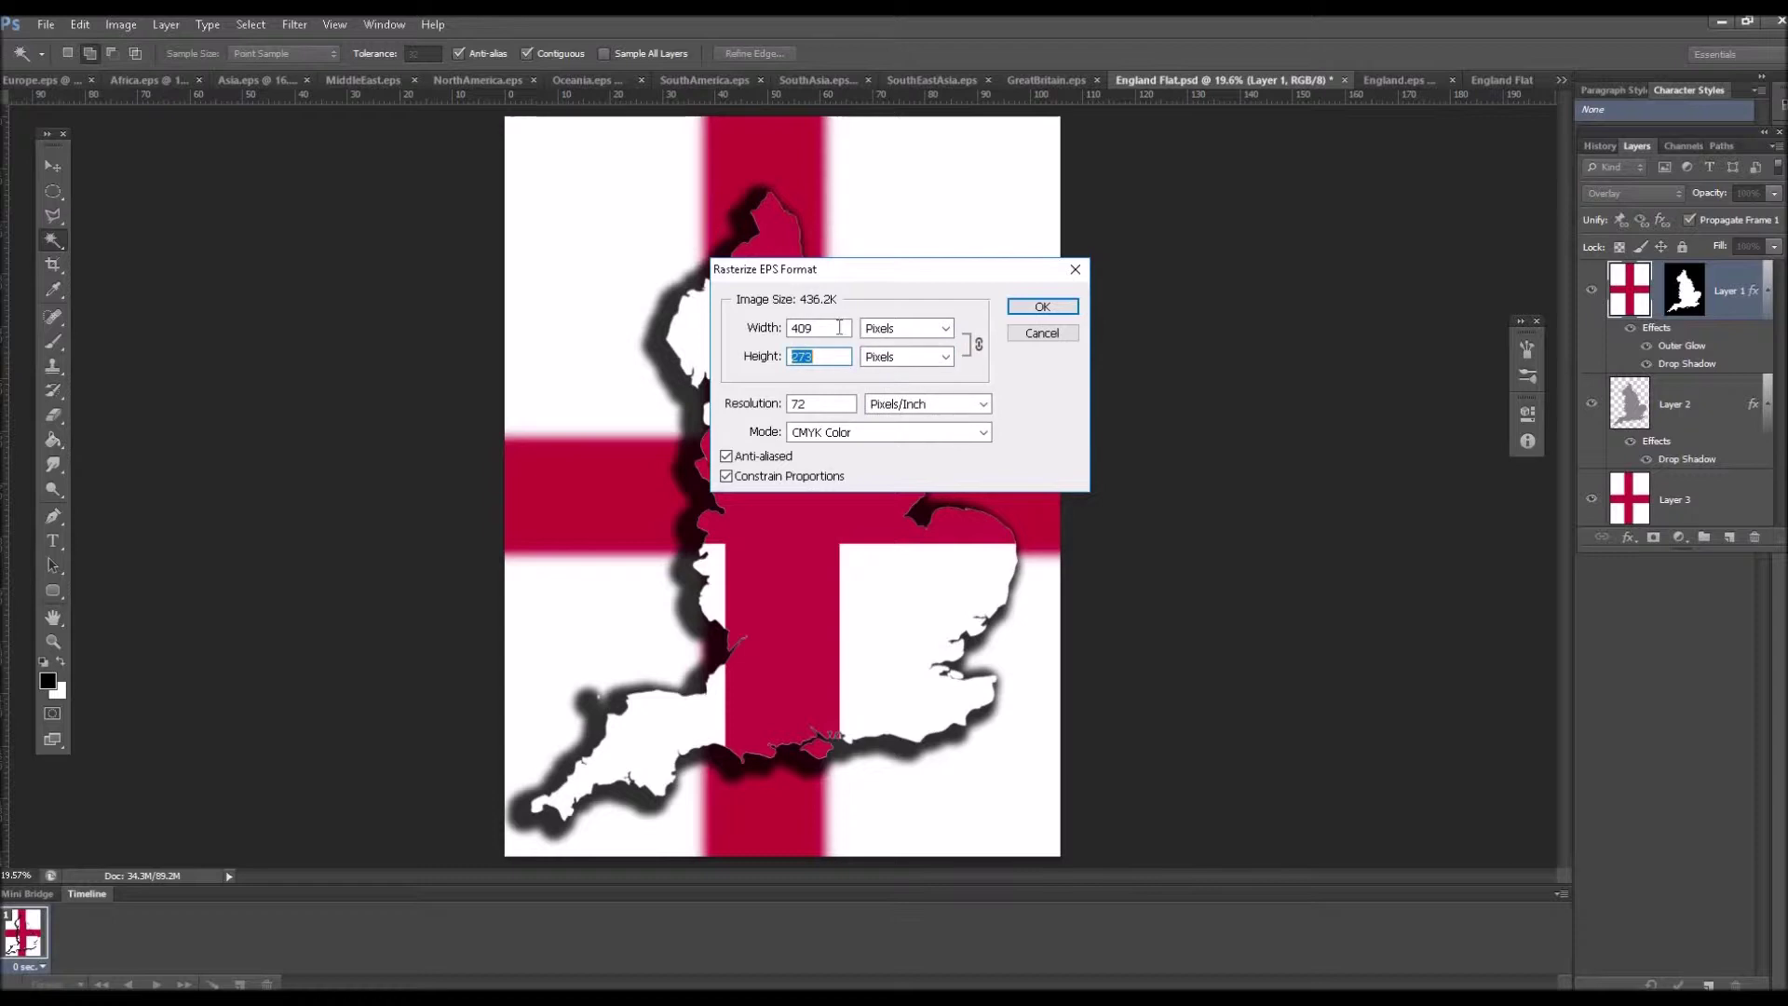
key("shift+Tab")
type("4000")
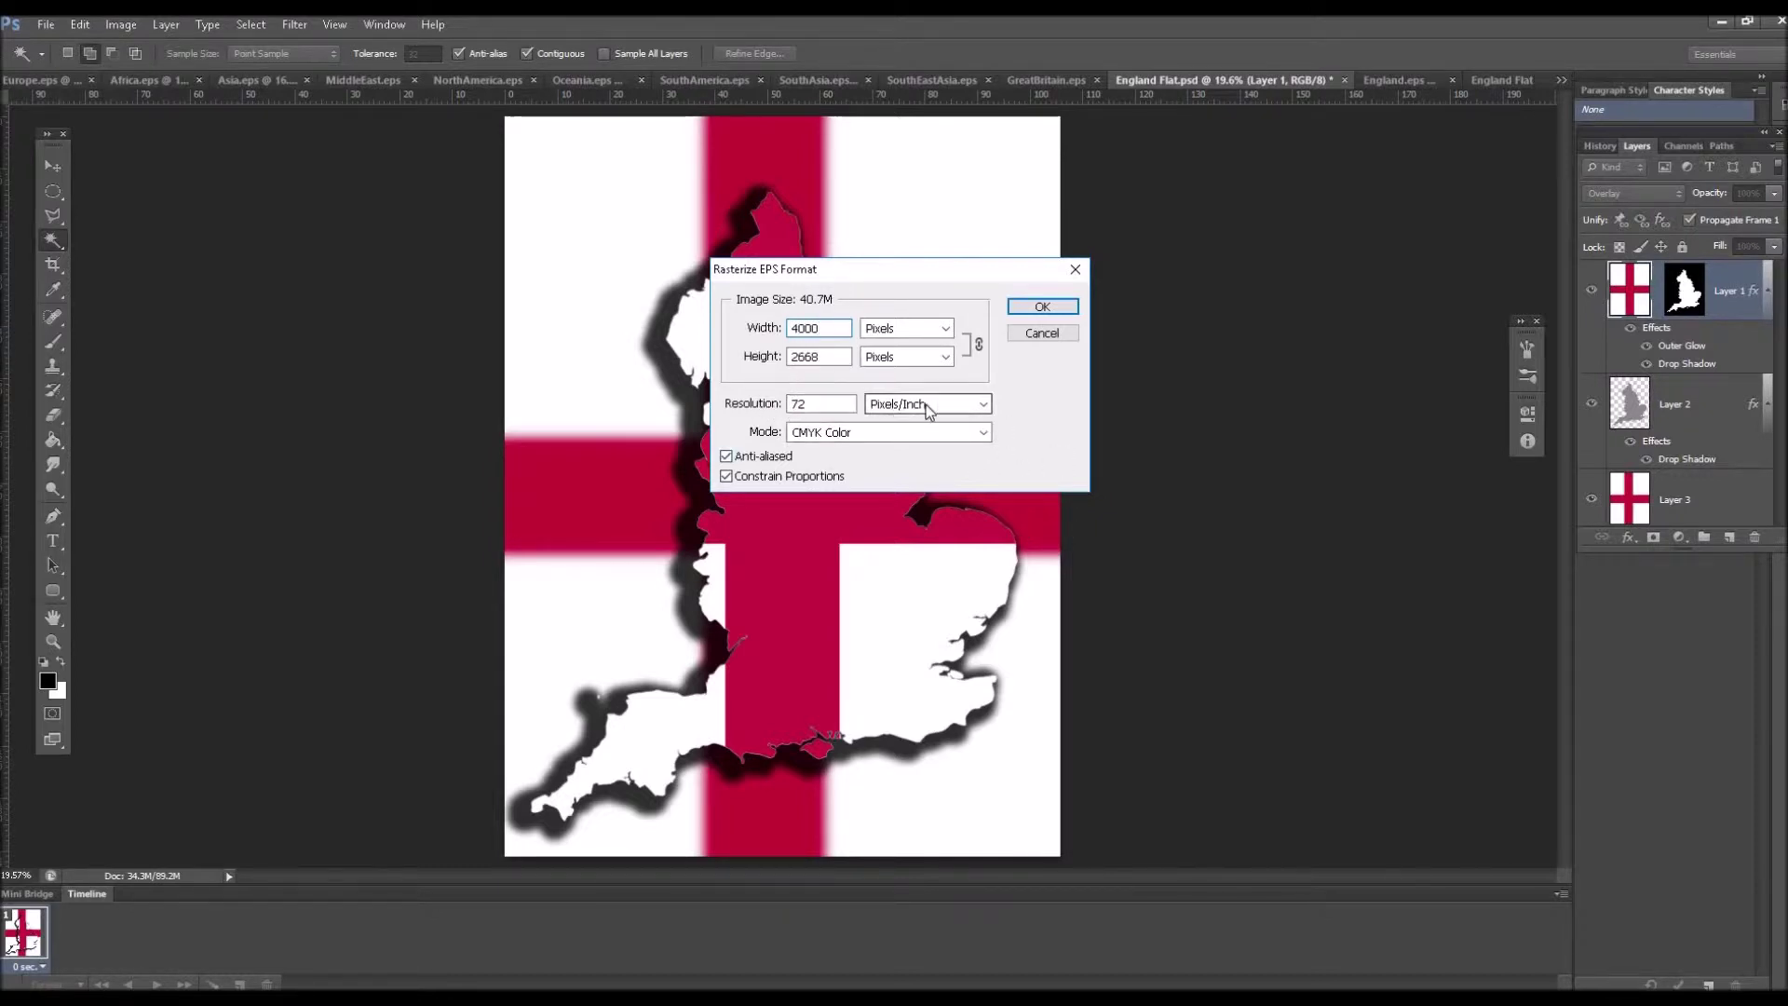
left_click(973, 432)
left_click(883, 466)
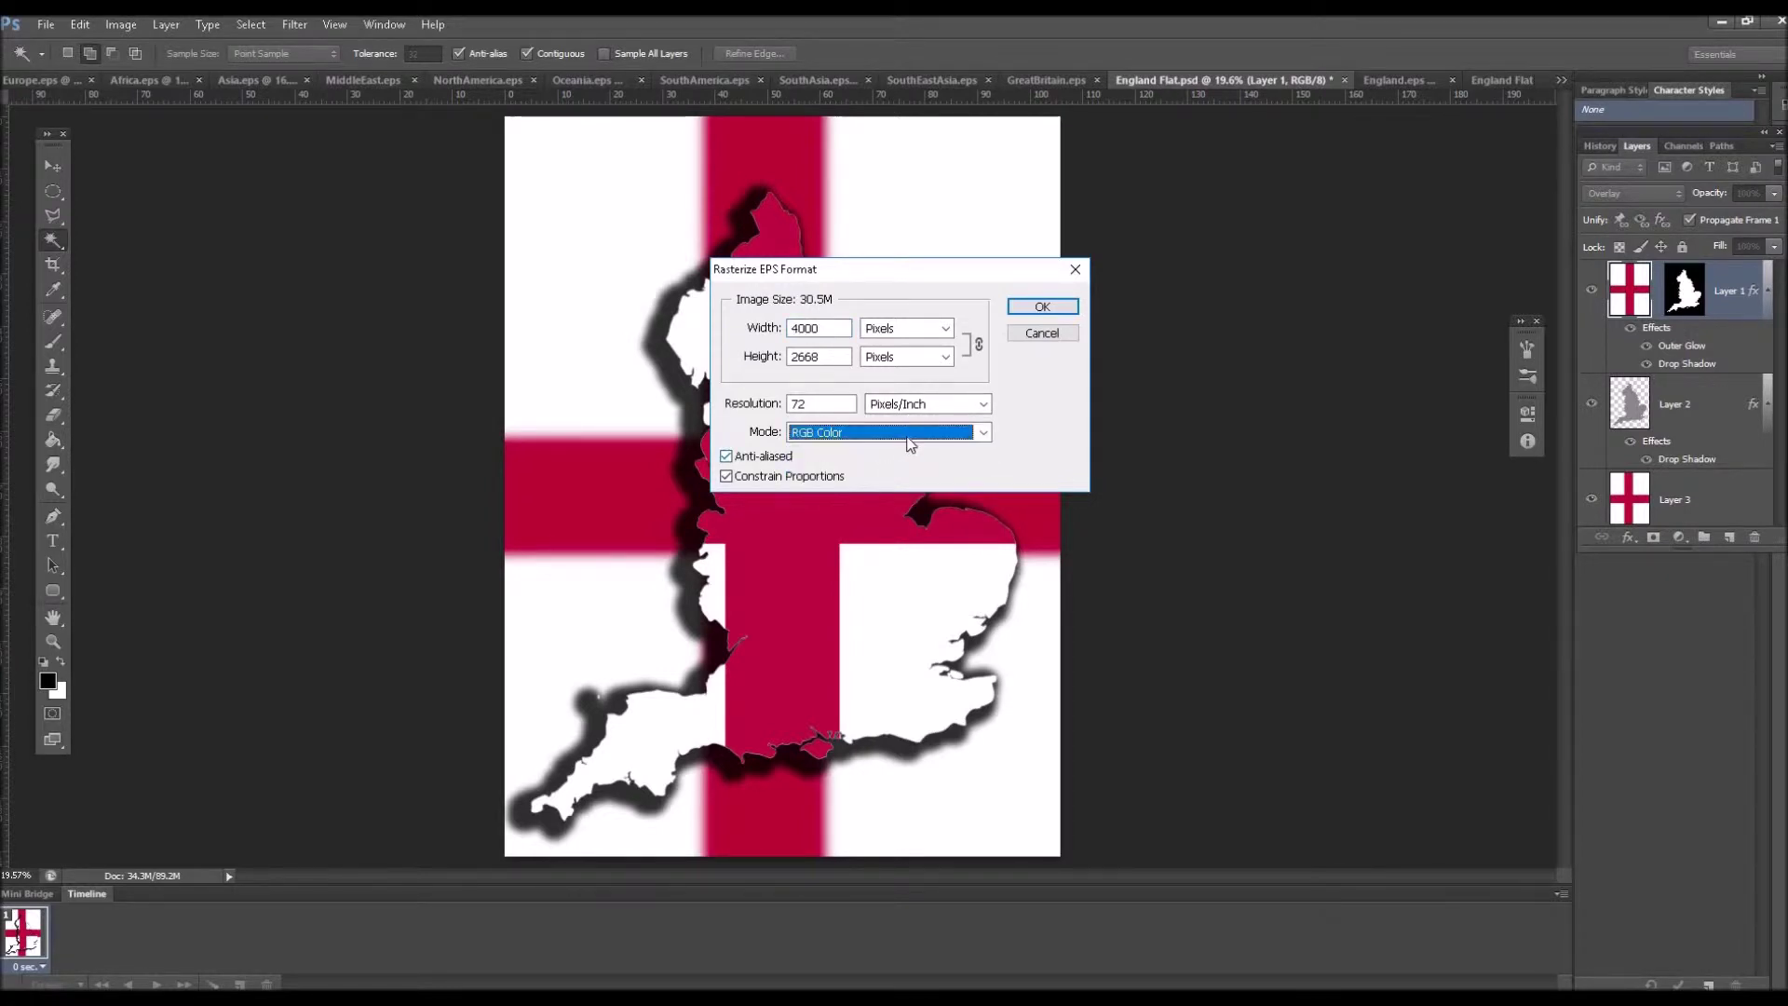
left_click(1061, 308)
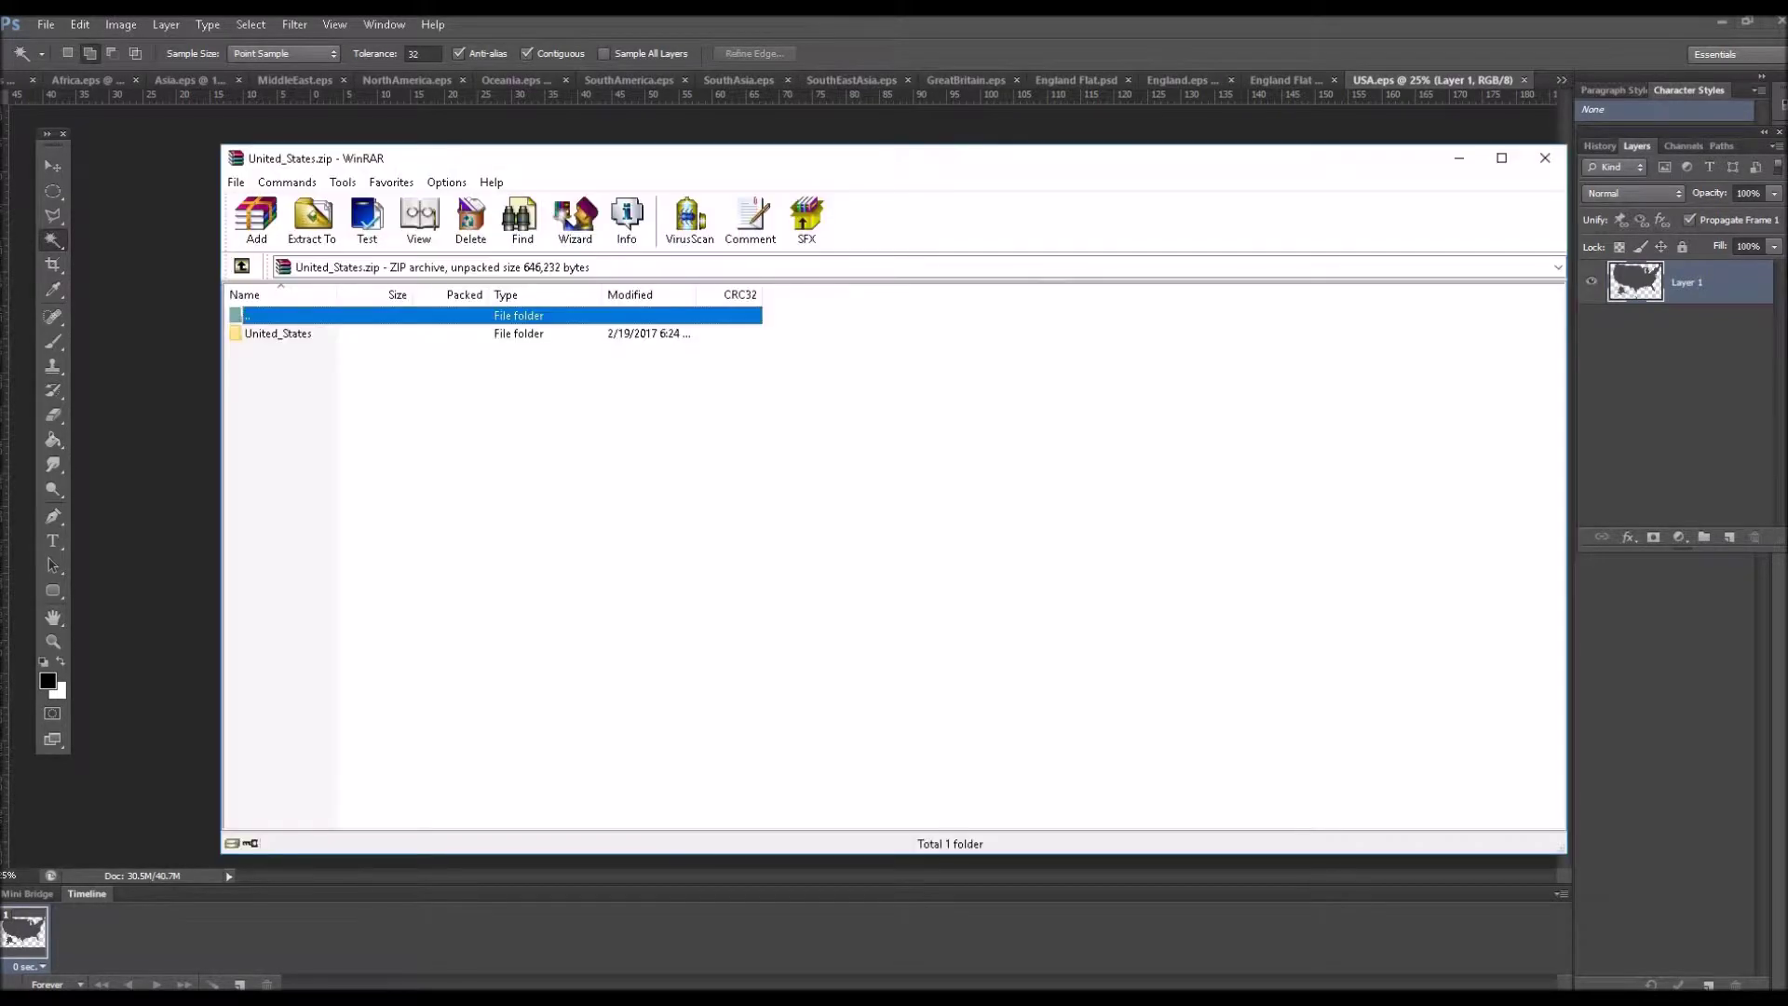
Open United States Flat.ai from the United_States folder in the archive and import it at 4000 x 3000 pixels in RGB Color.
double_click(290, 332)
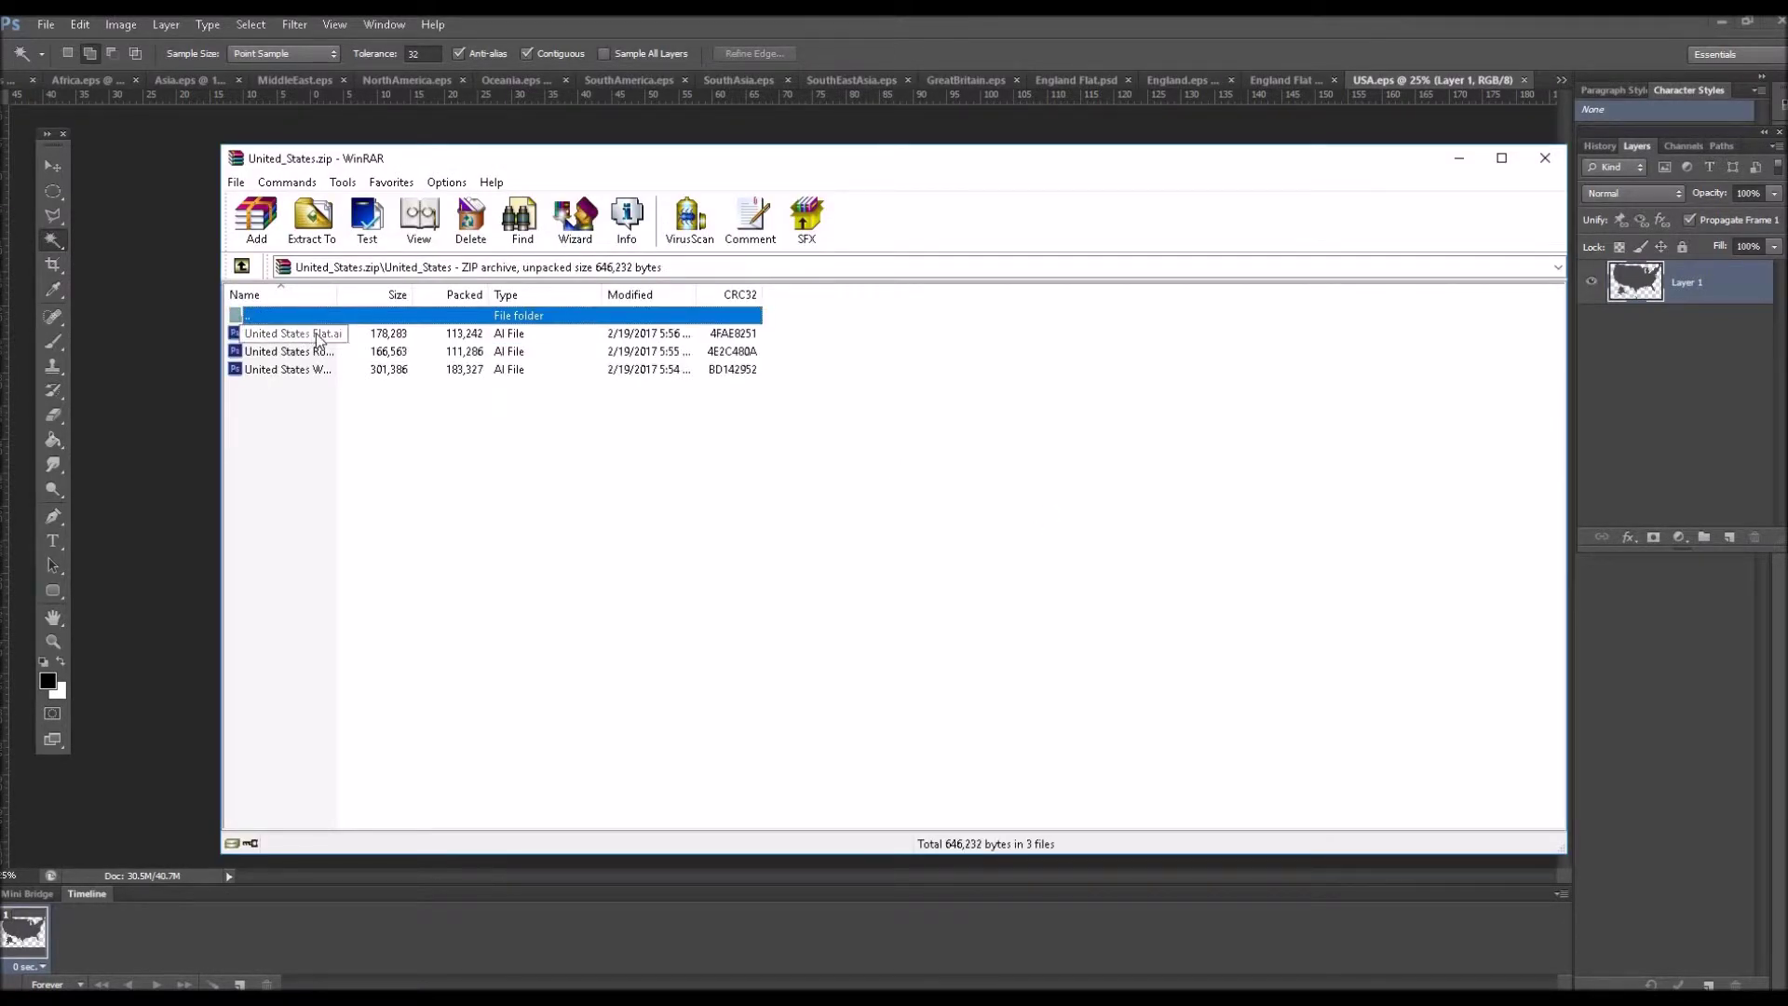
double_click(310, 336)
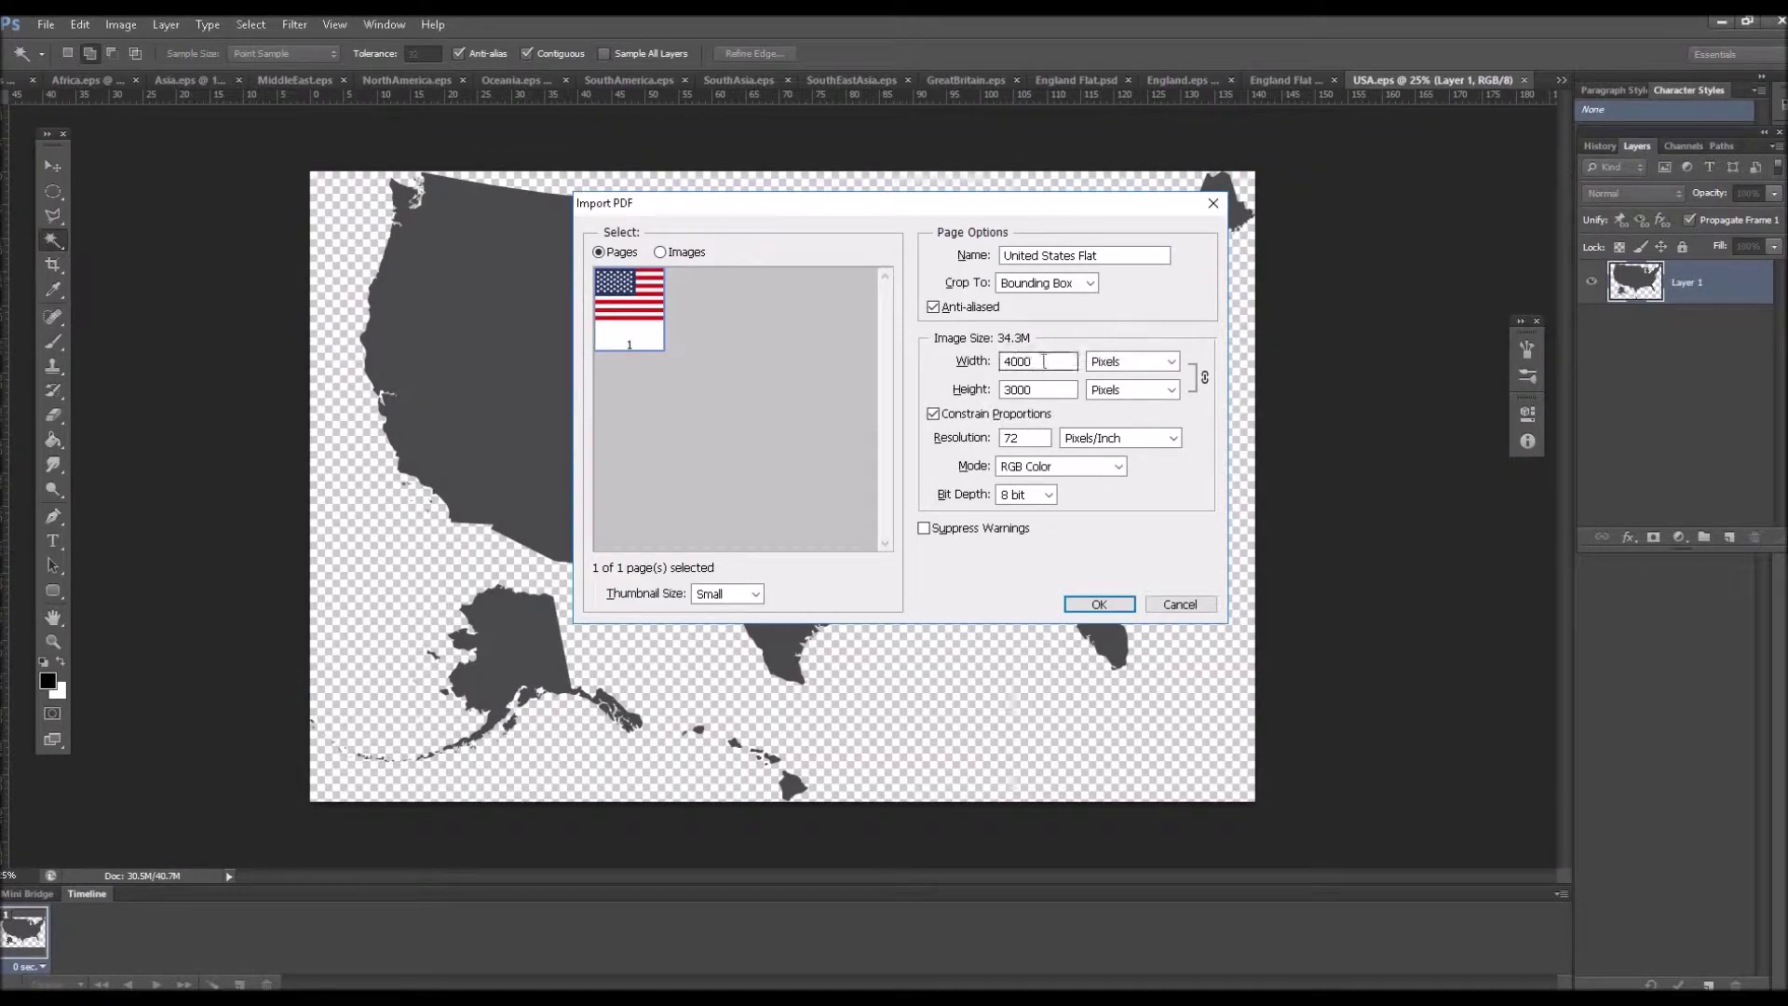
left_click(1010, 361)
left_click(1003, 391)
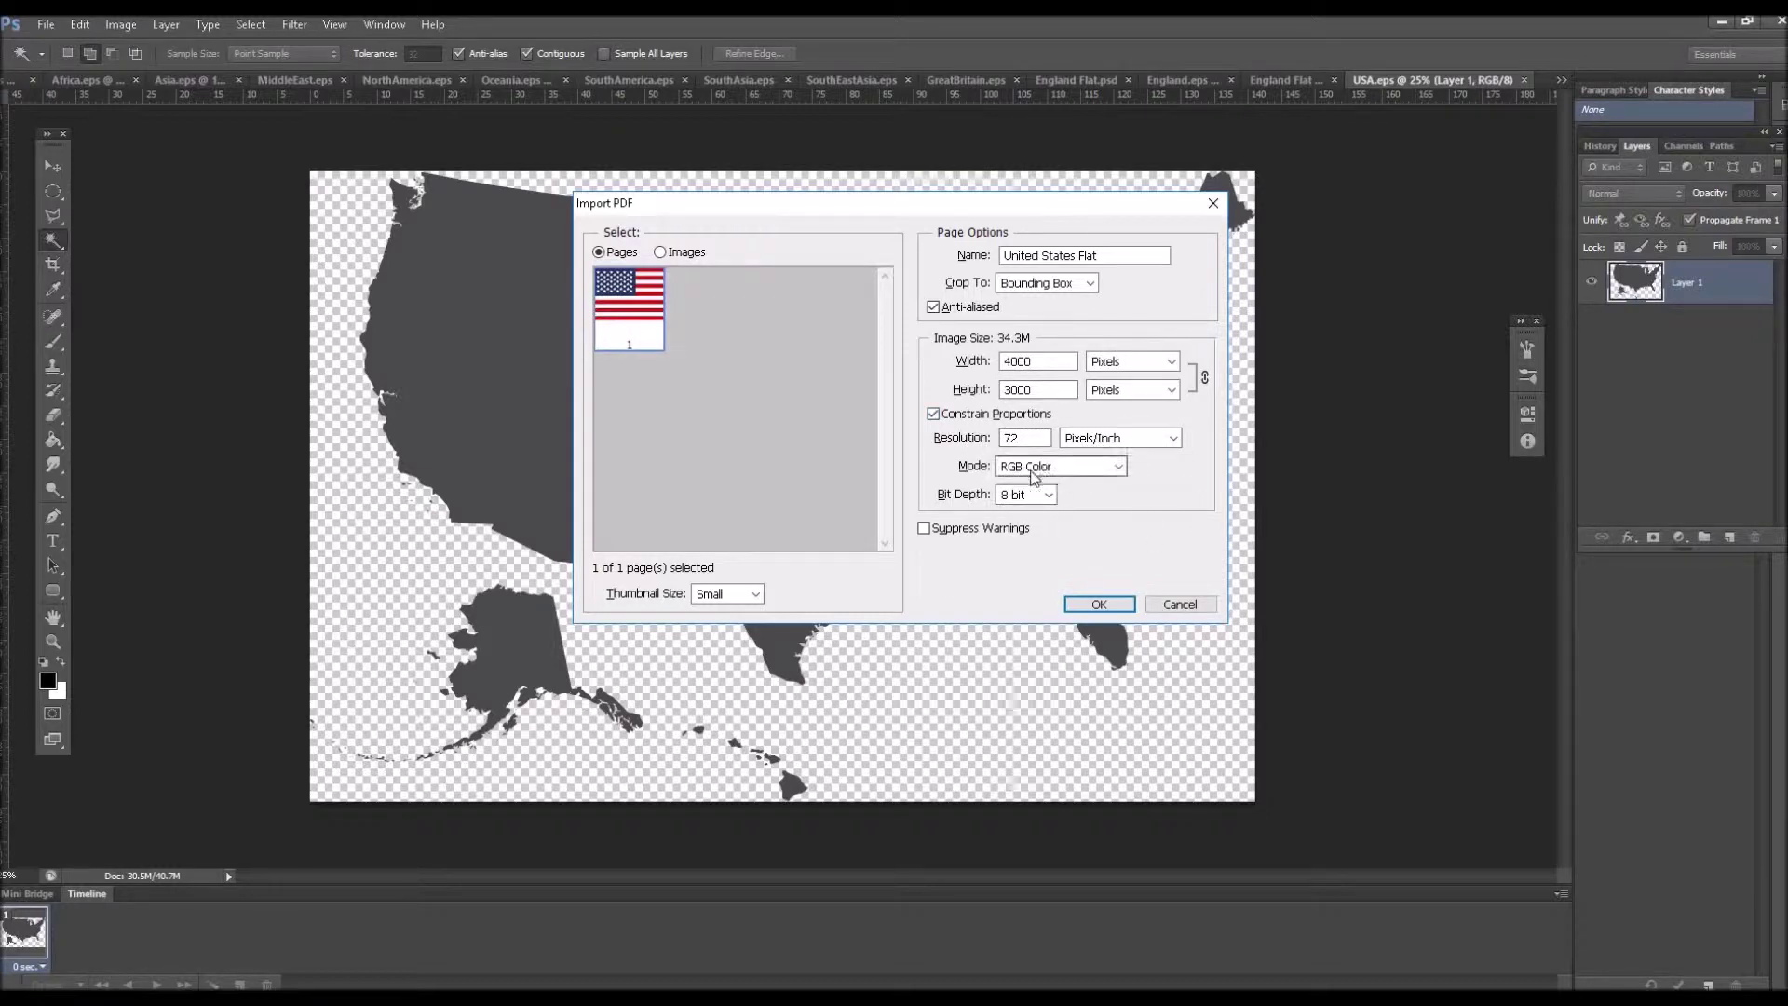
left_click(1100, 604)
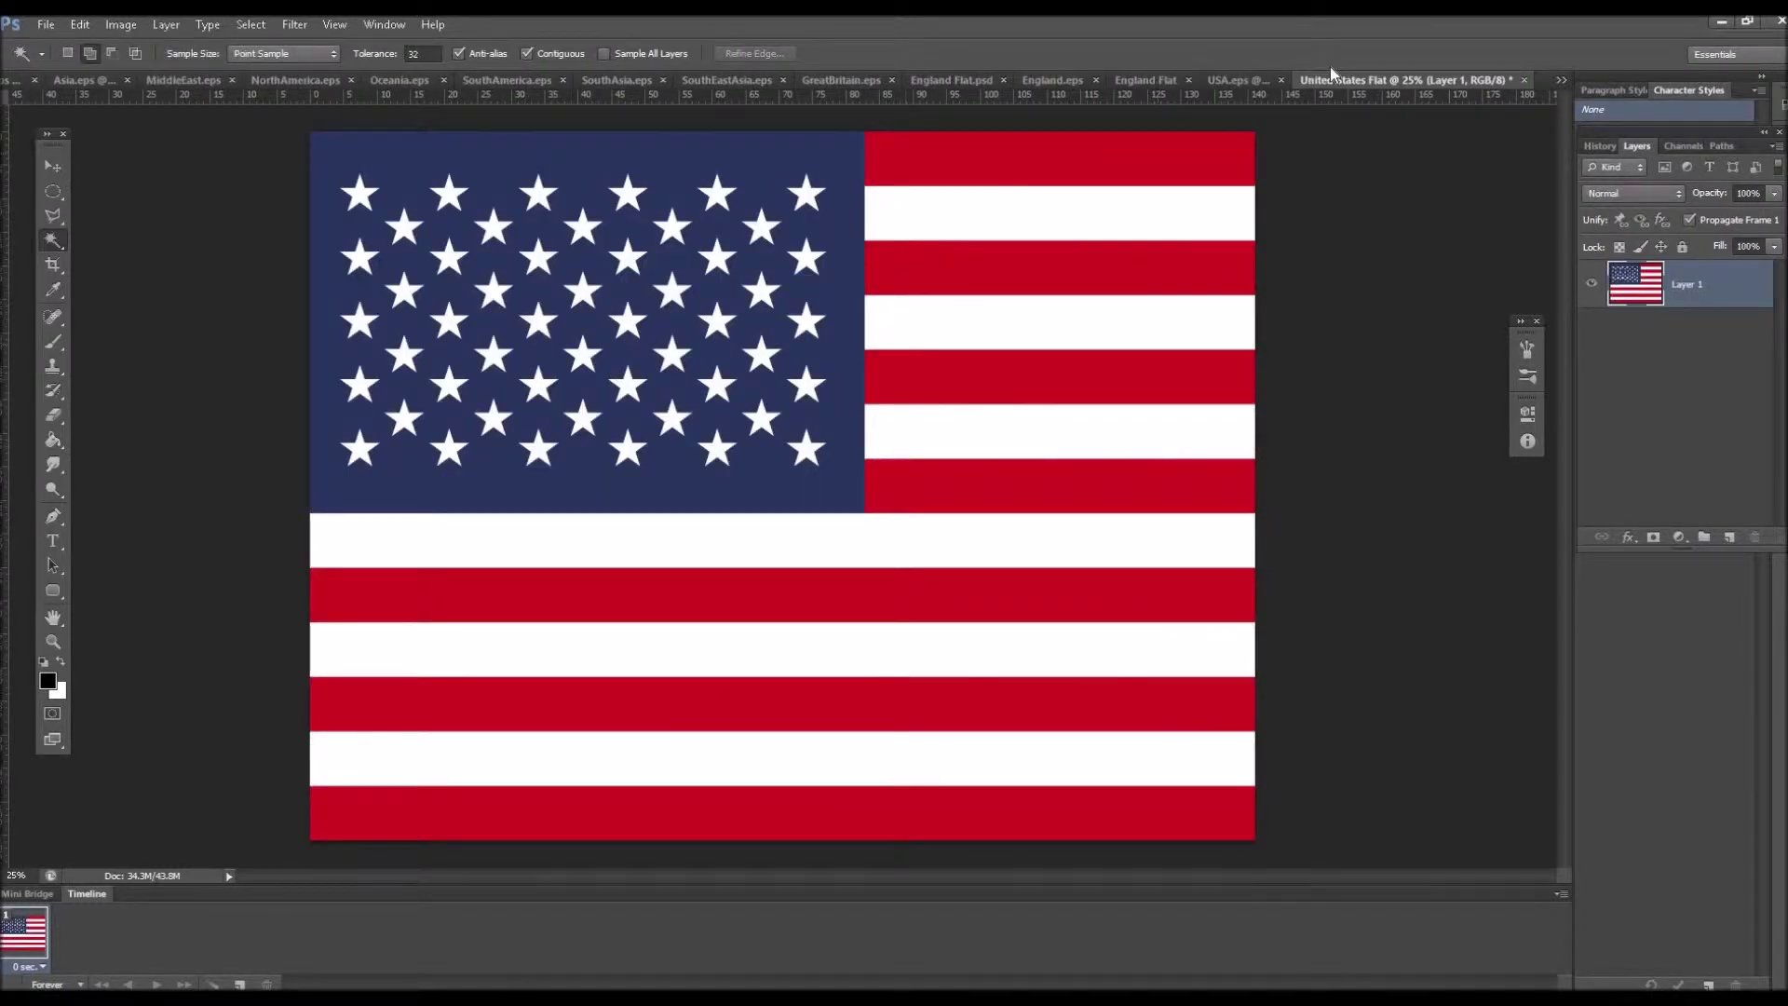
Copy the map shape from USA.eps into the United States Flat document with the Move tool.
left_click(1237, 78)
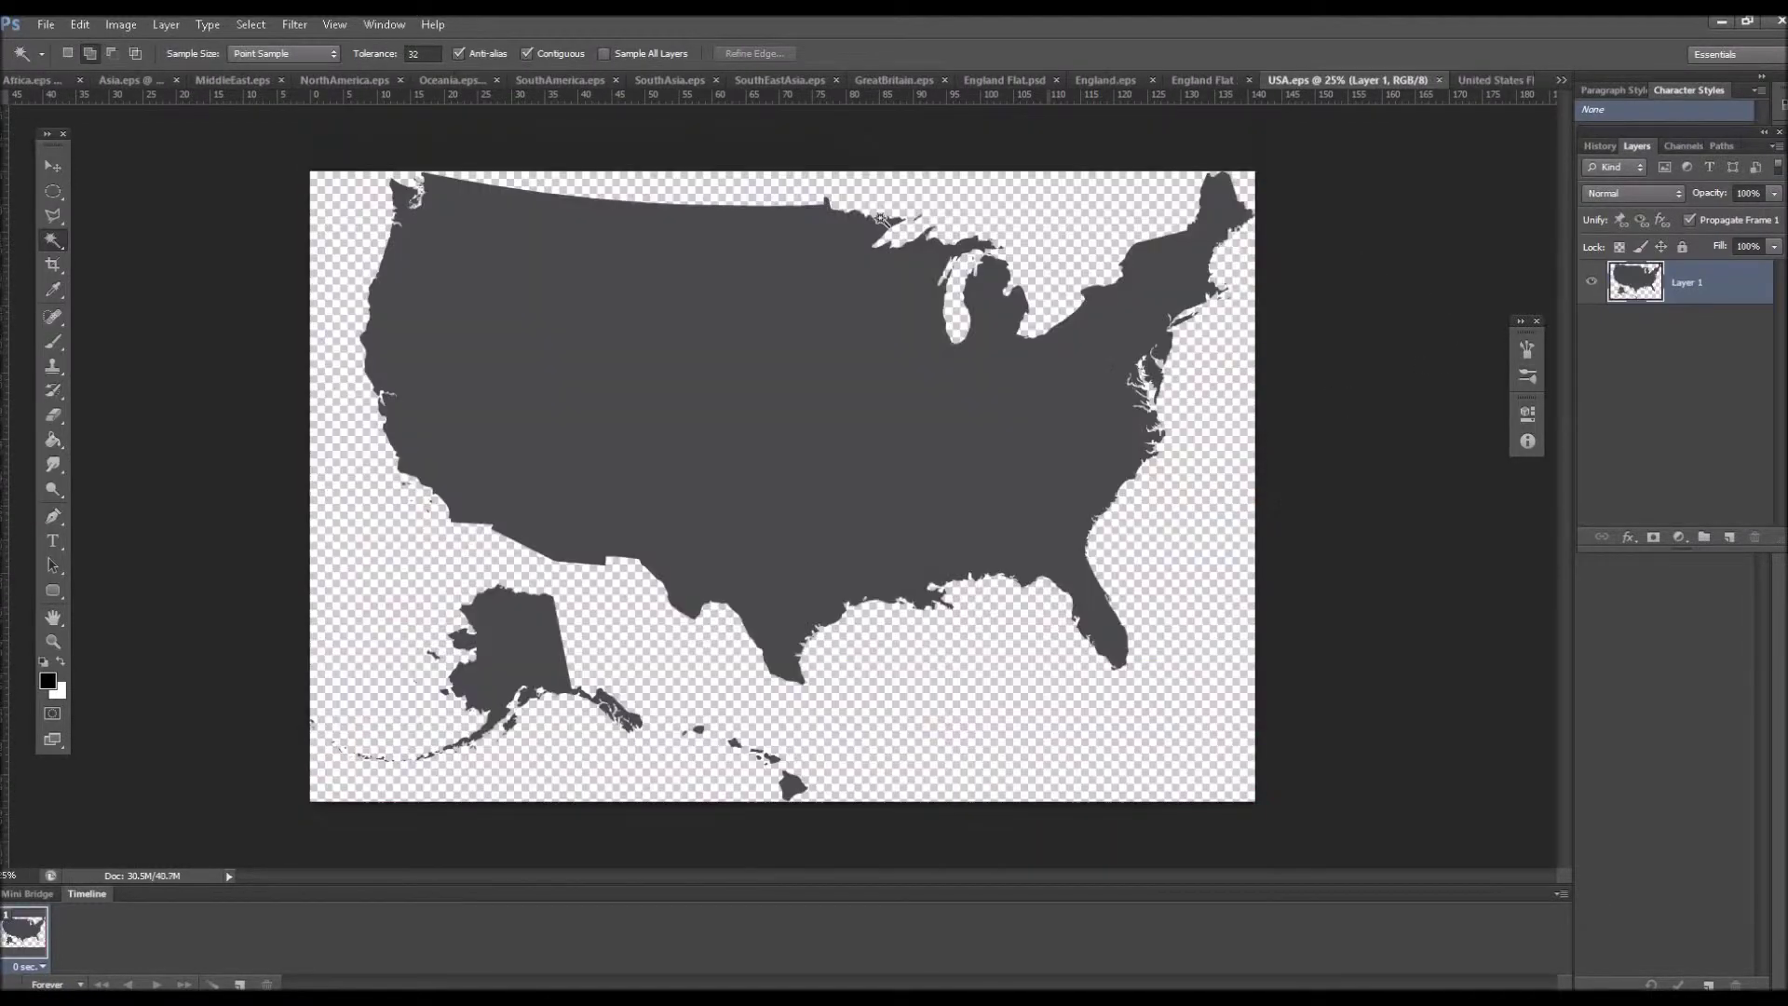
left_click(52, 167)
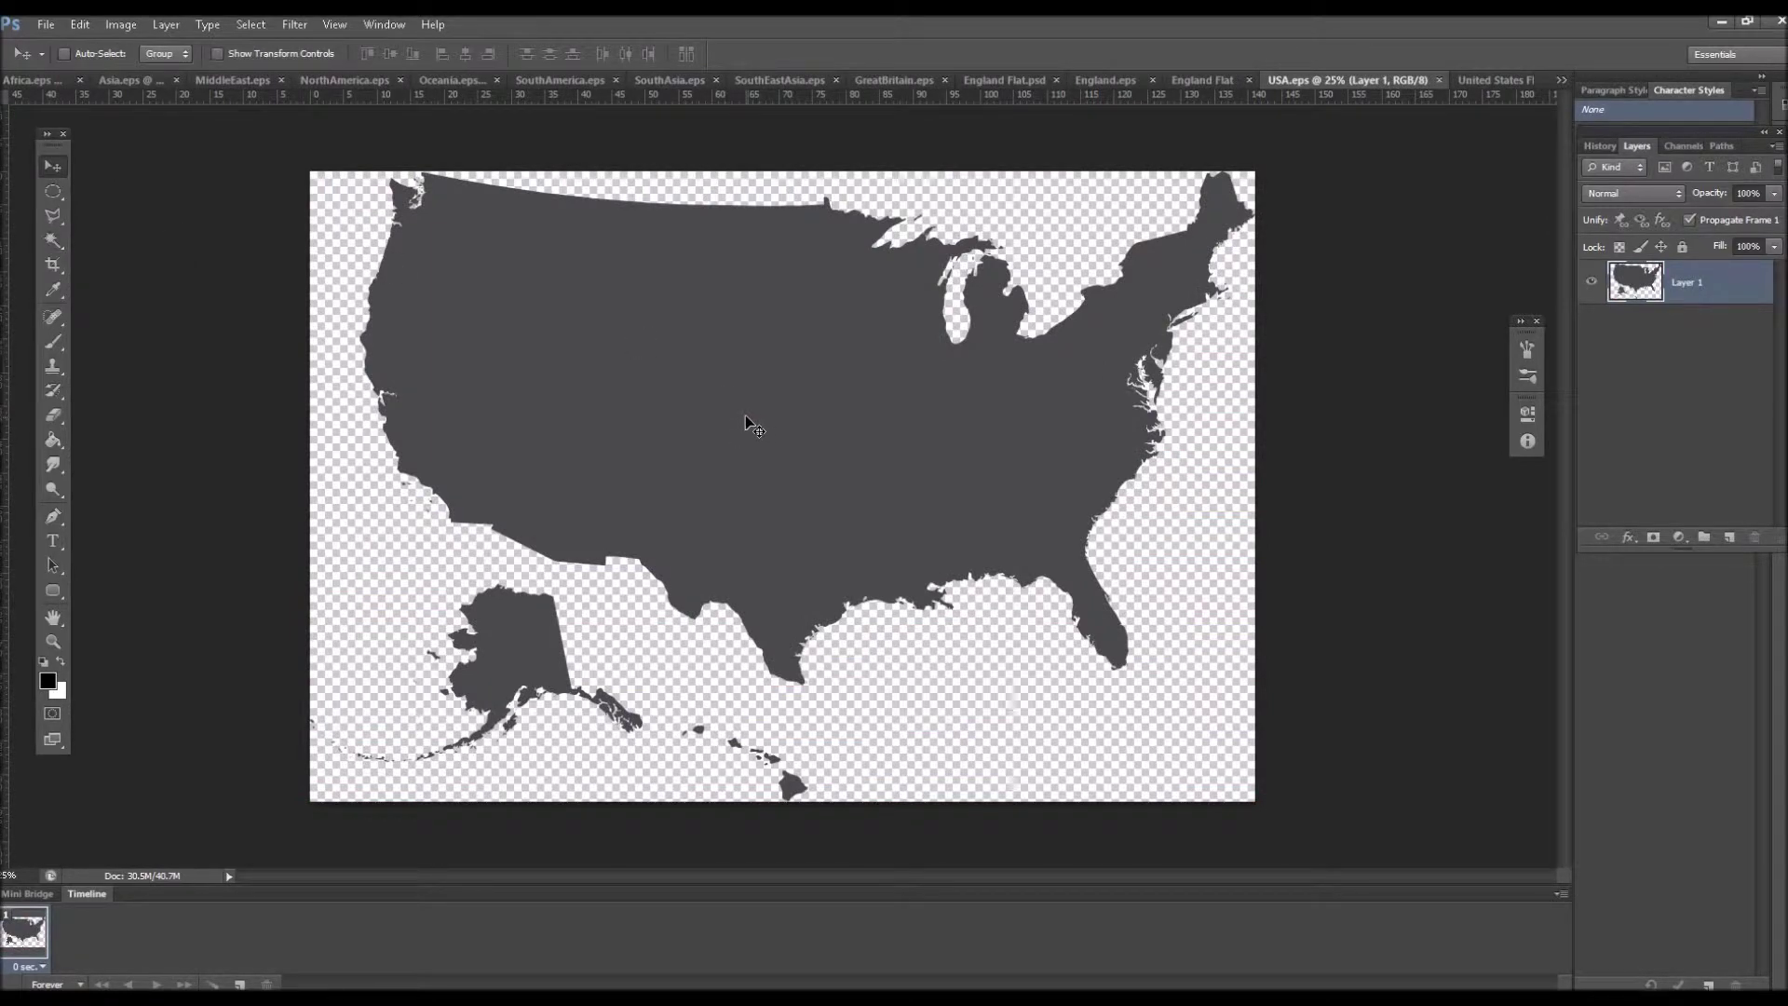
left_click_drag(778, 411, 784, 453)
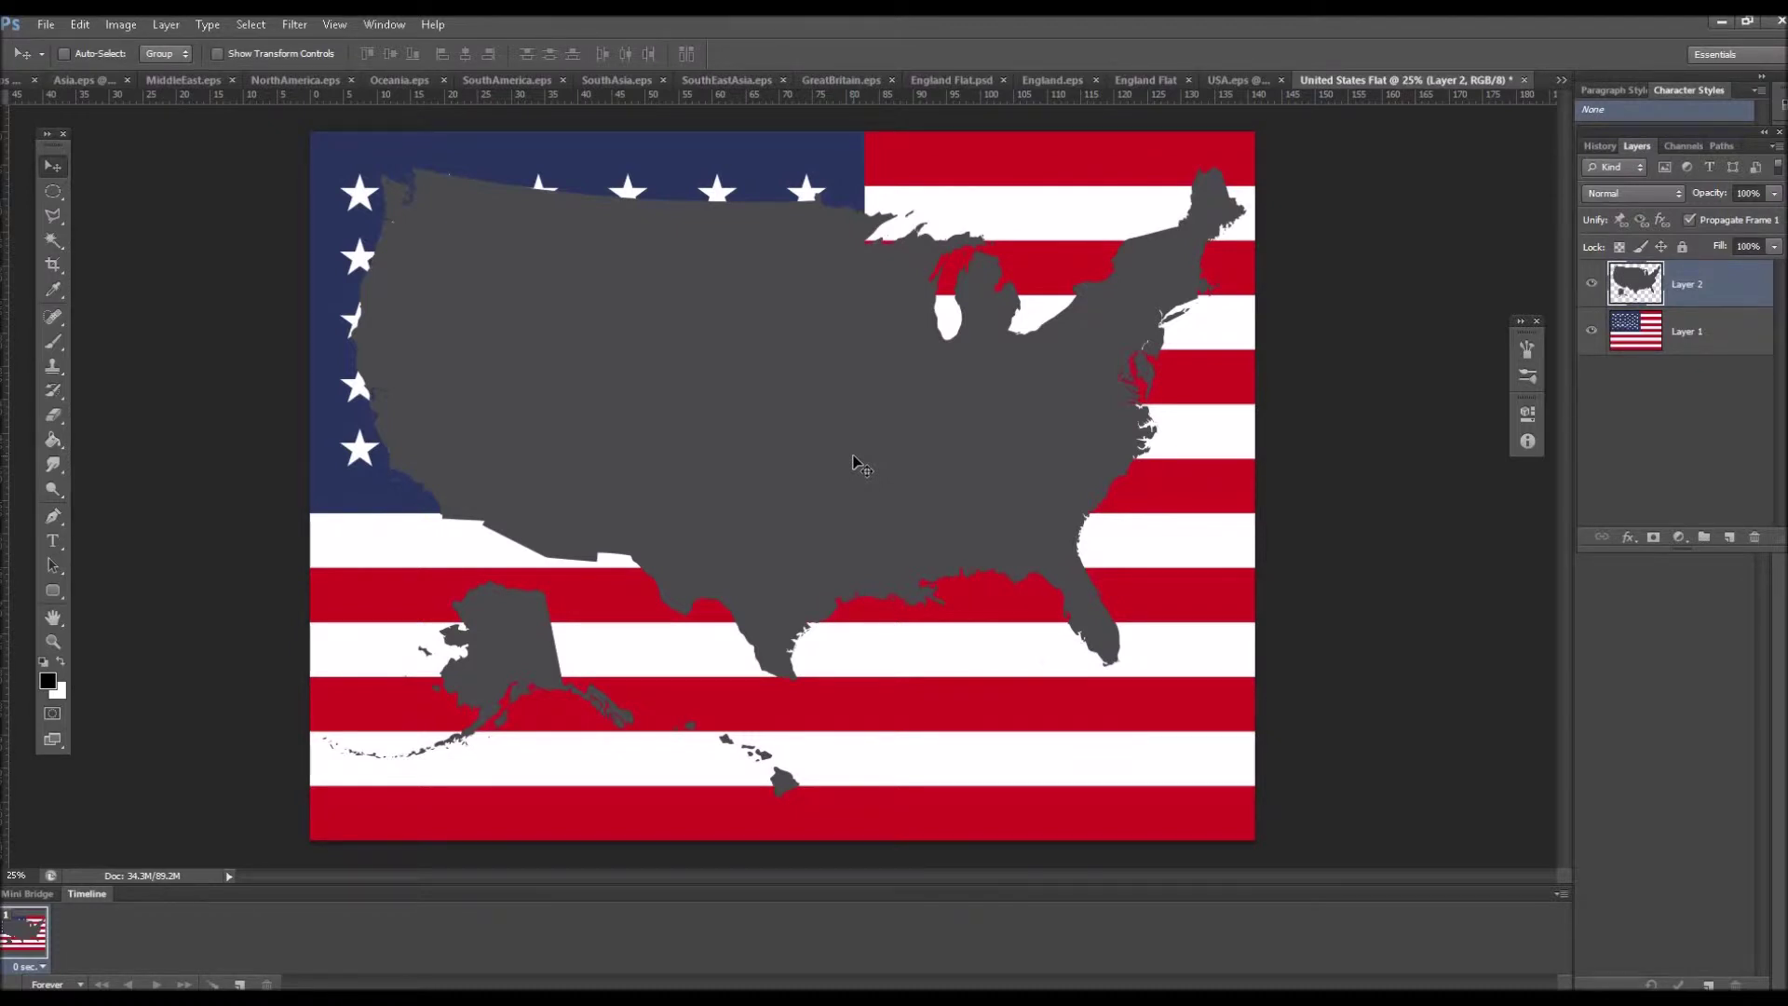
Scale the map shape proportionally to about 95.5% and center it over the flag.
key("ctrl+t")
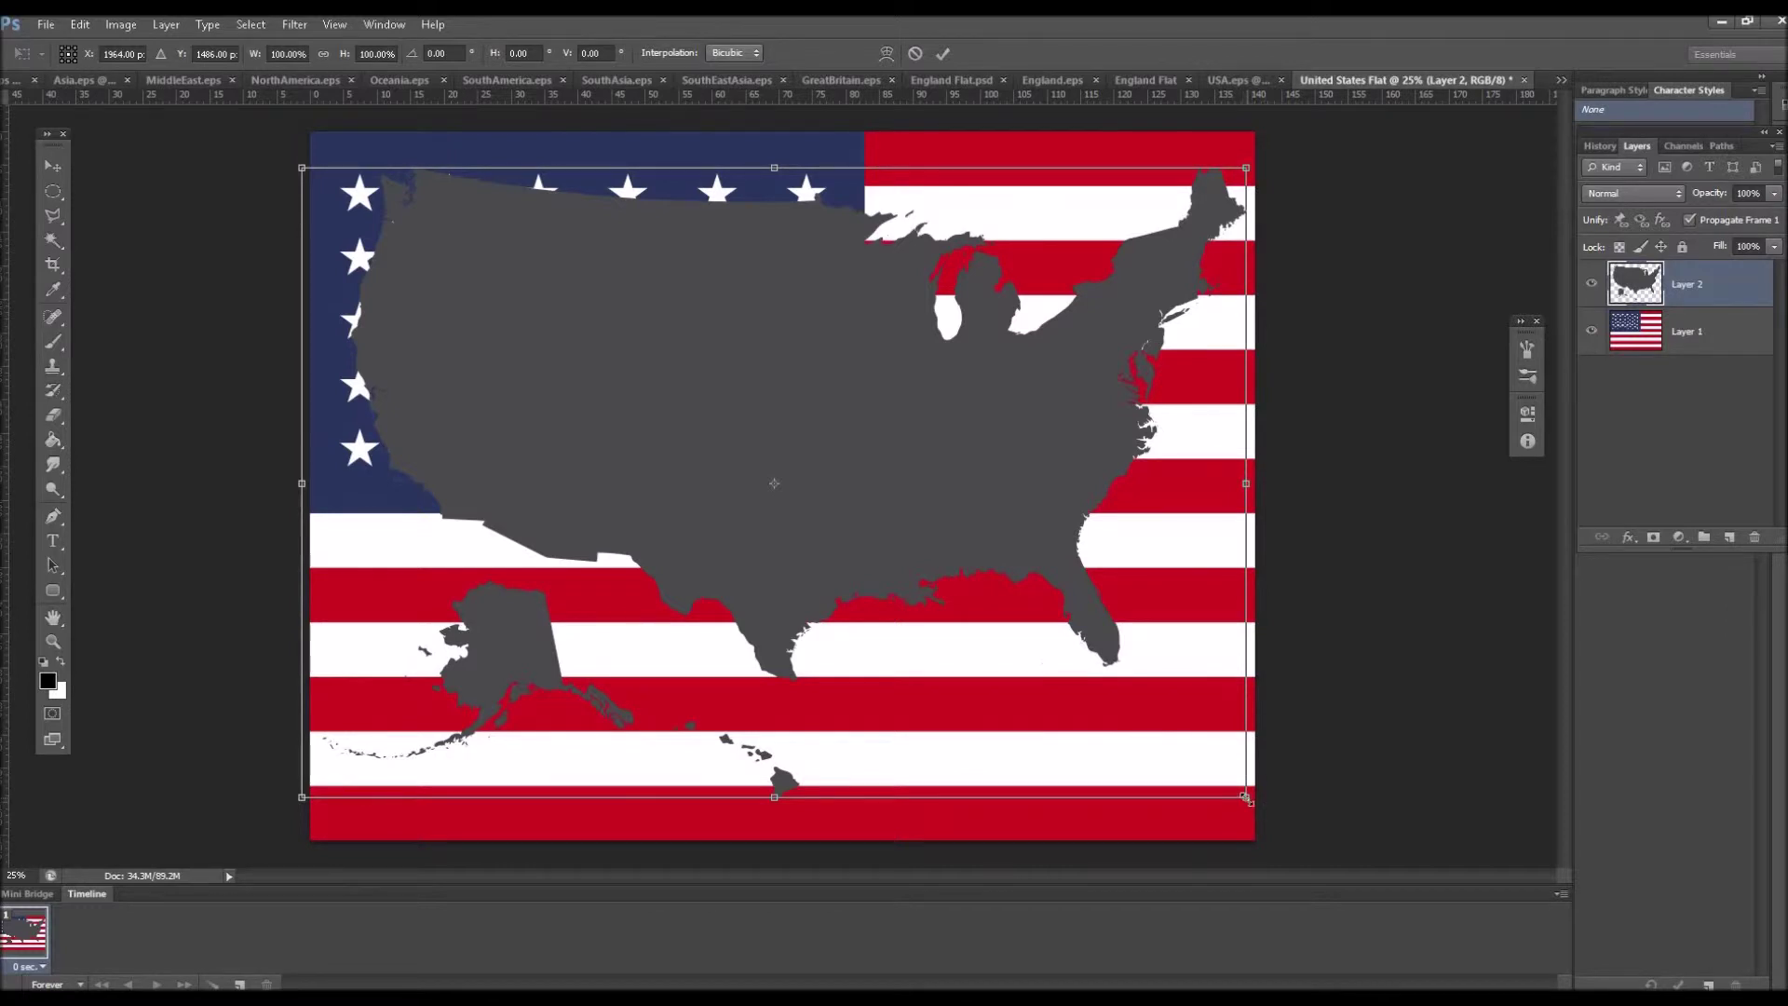
left_click_drag(1245, 798, 1206, 771)
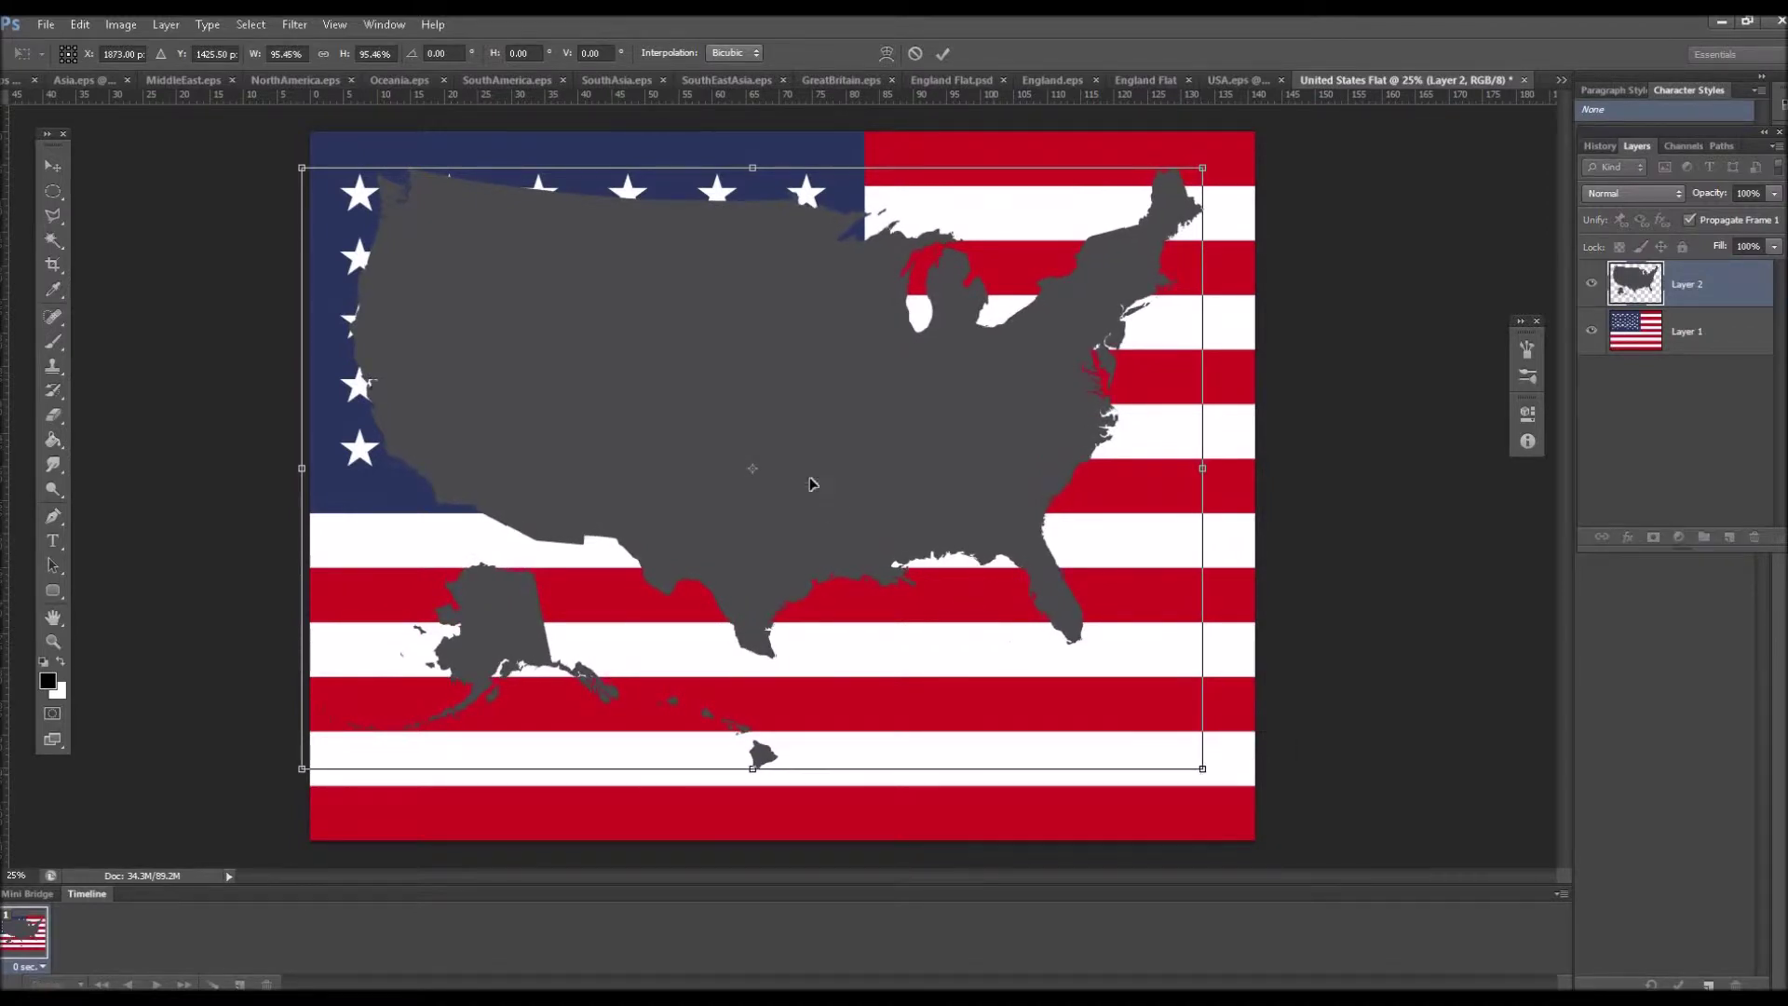
mouse_move(816, 472)
left_mouse_down()
mouse_move(839, 491)
mouse_move(834, 468)
mouse_move(825, 489)
left_mouse_up()
key("Return")
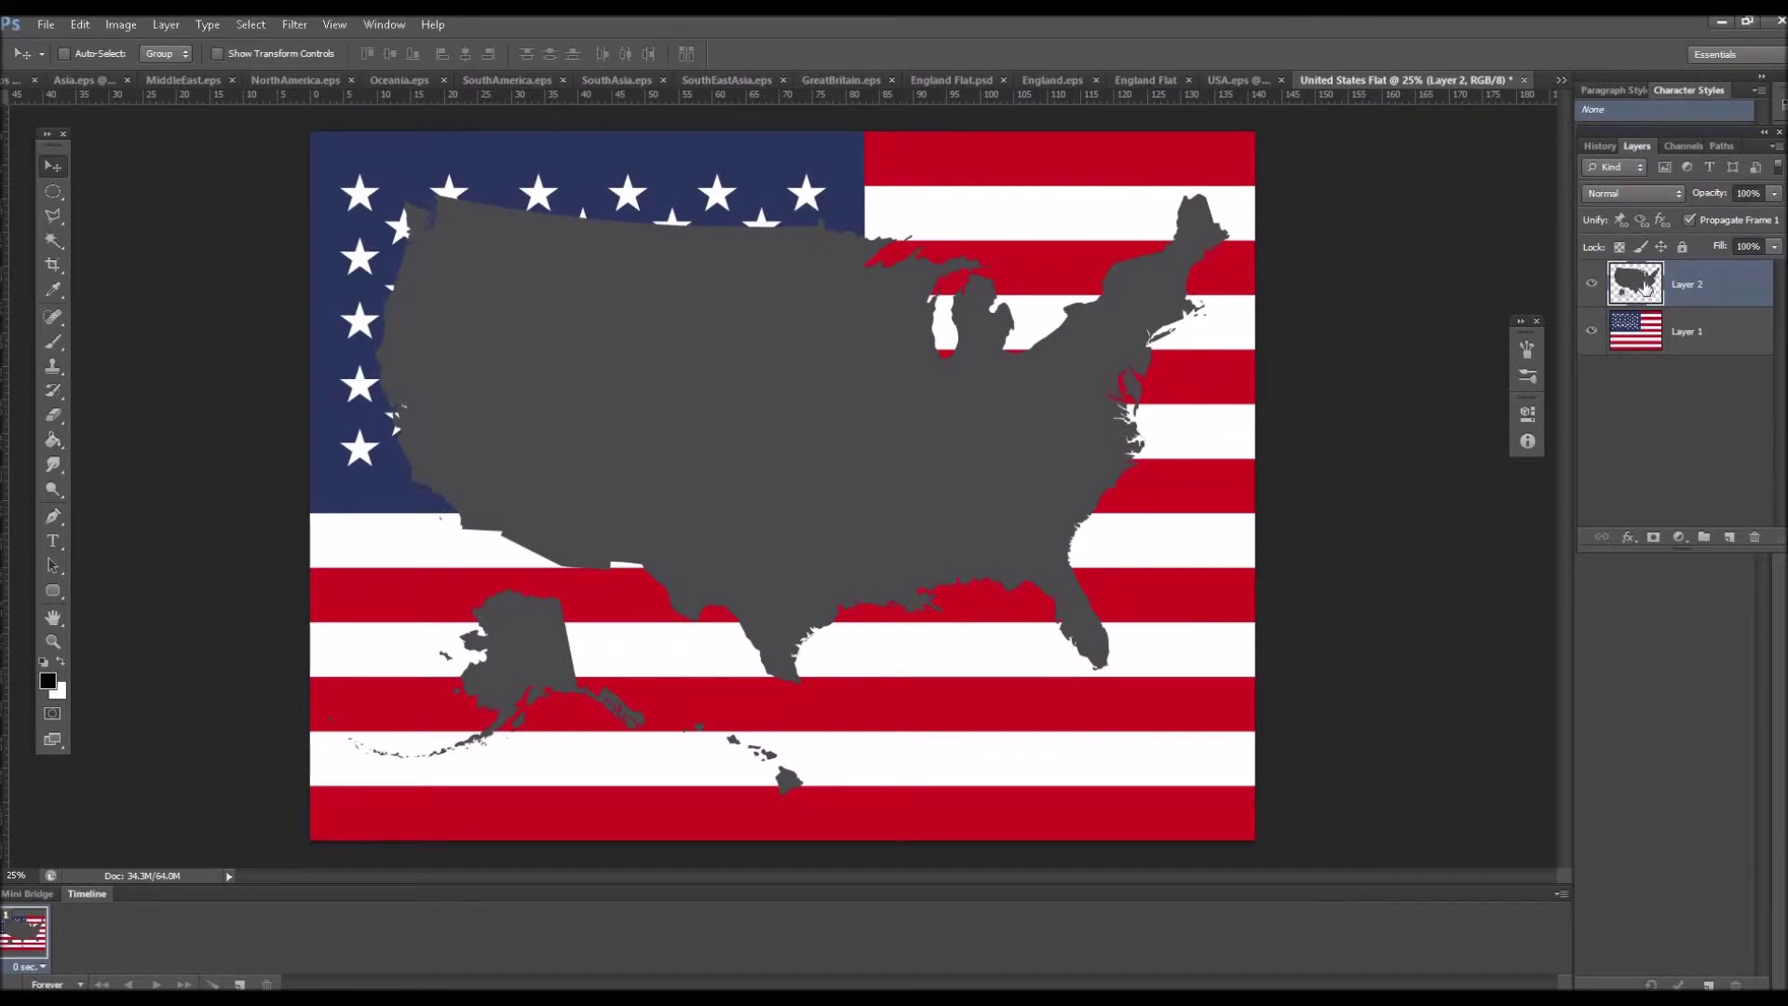
Place the map layer beneath the flag layer and load the map's outline as a selection.
left_click_drag(1644, 286, 1644, 355)
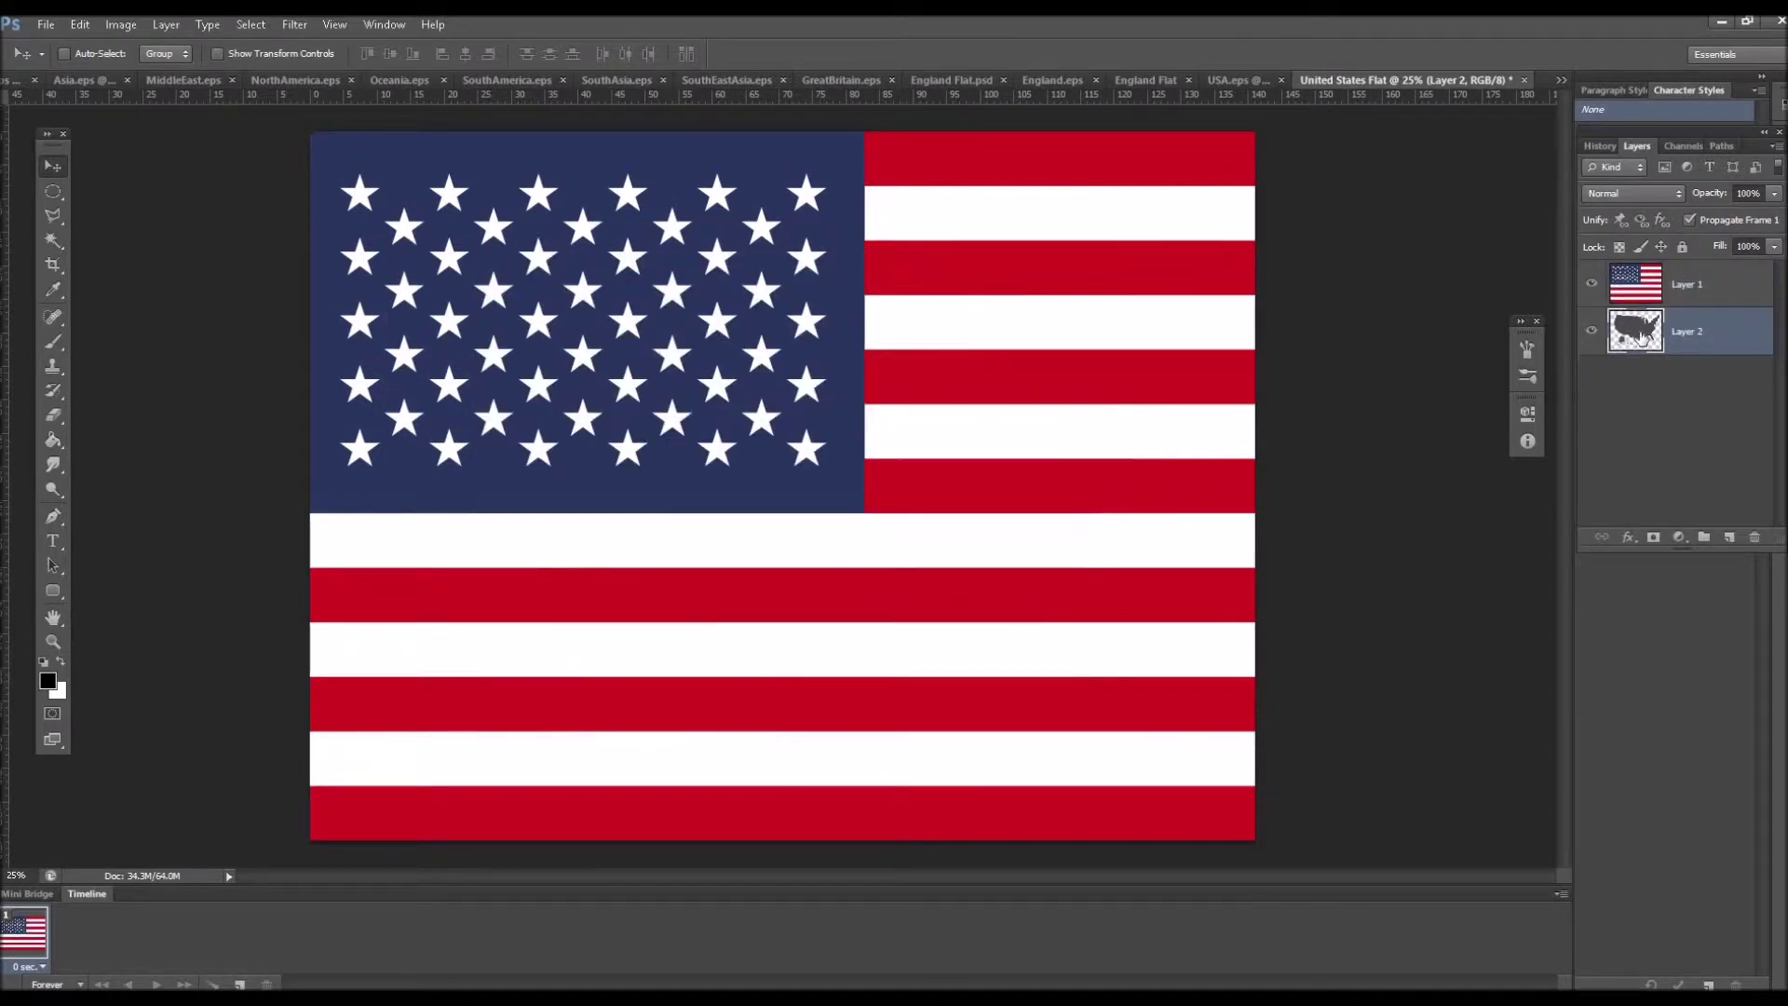
left_click(1641, 337, "ctrl")
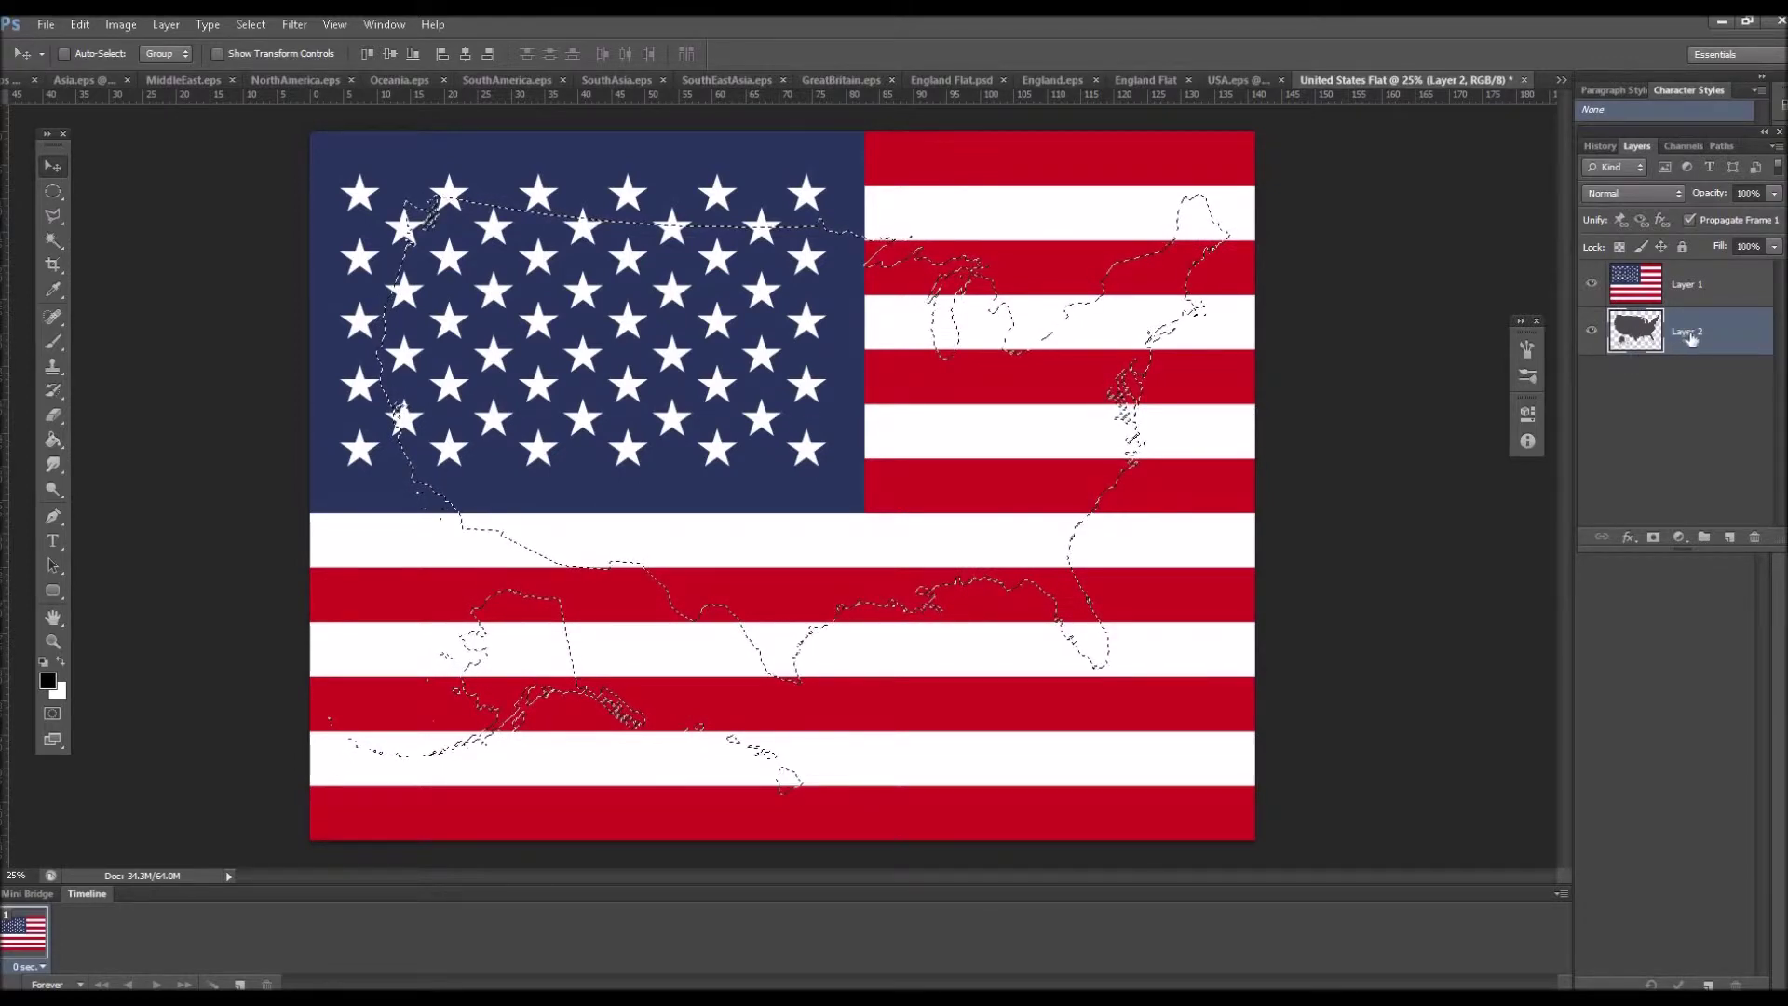
Rename the layer containing the map shape to "Map layer".
double_click(1720, 333)
type("Map layer")
left_click(1640, 376)
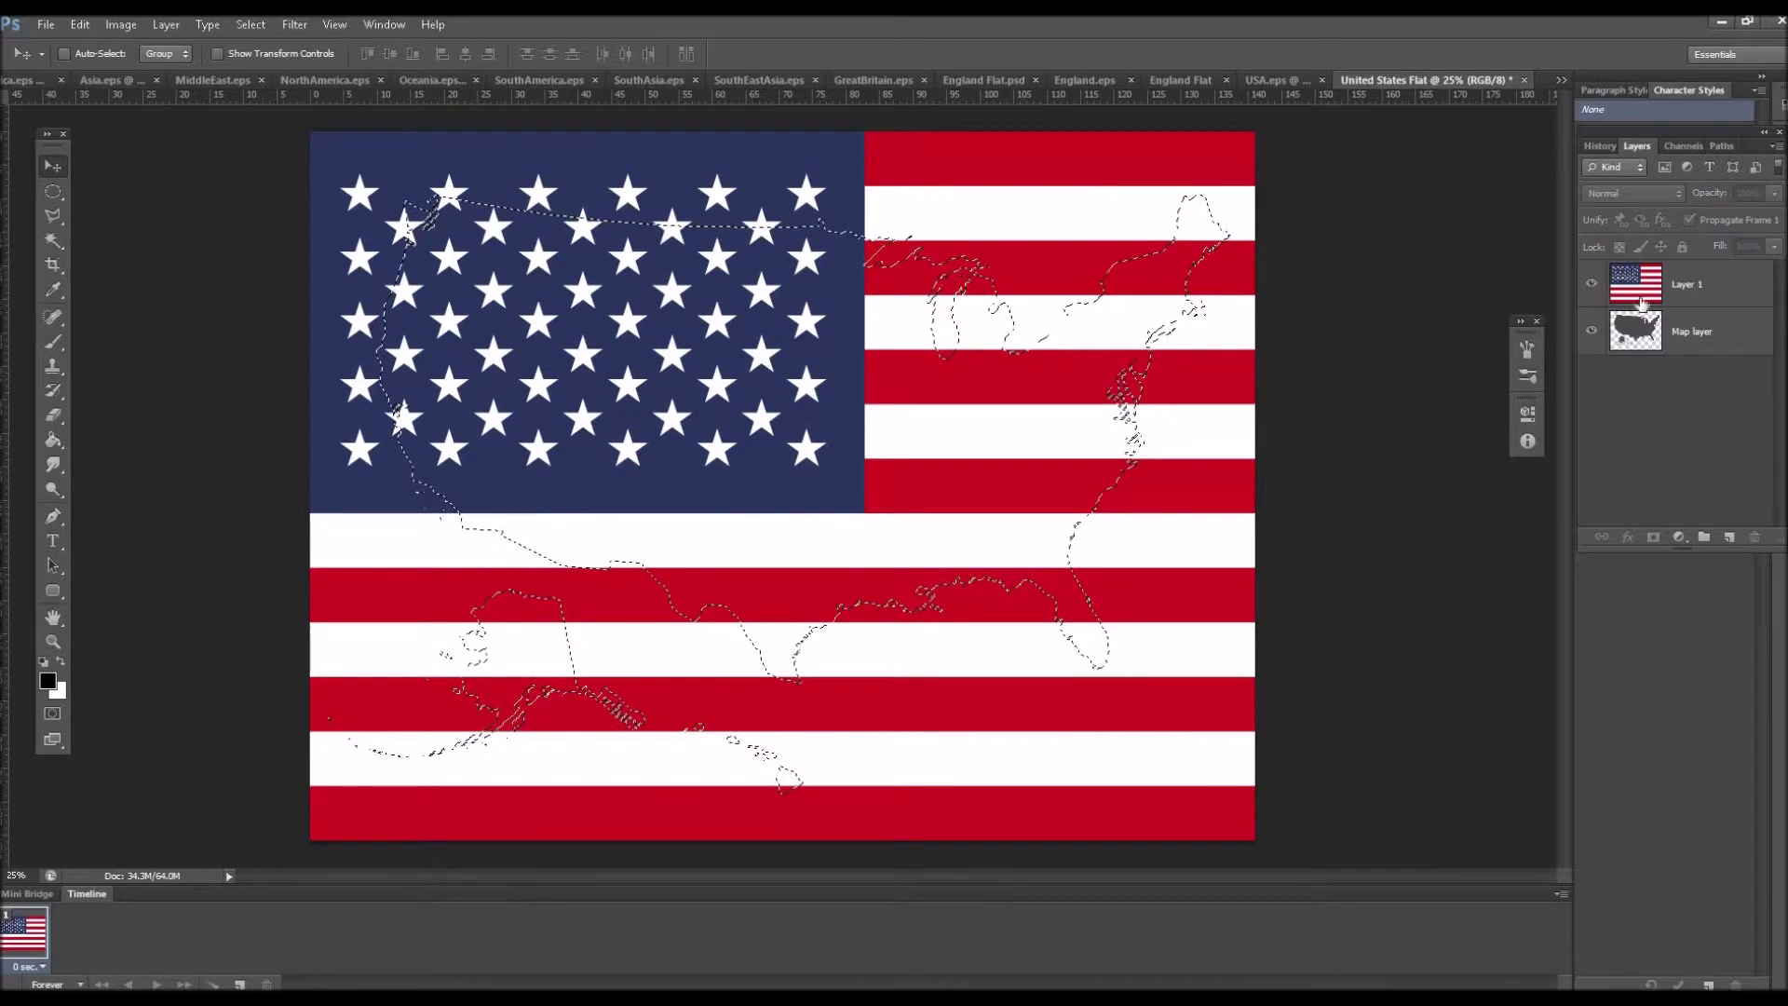
Add a layer mask to the flag layer from the map-shaped selection.
left_click(1641, 296)
left_click(1653, 540)
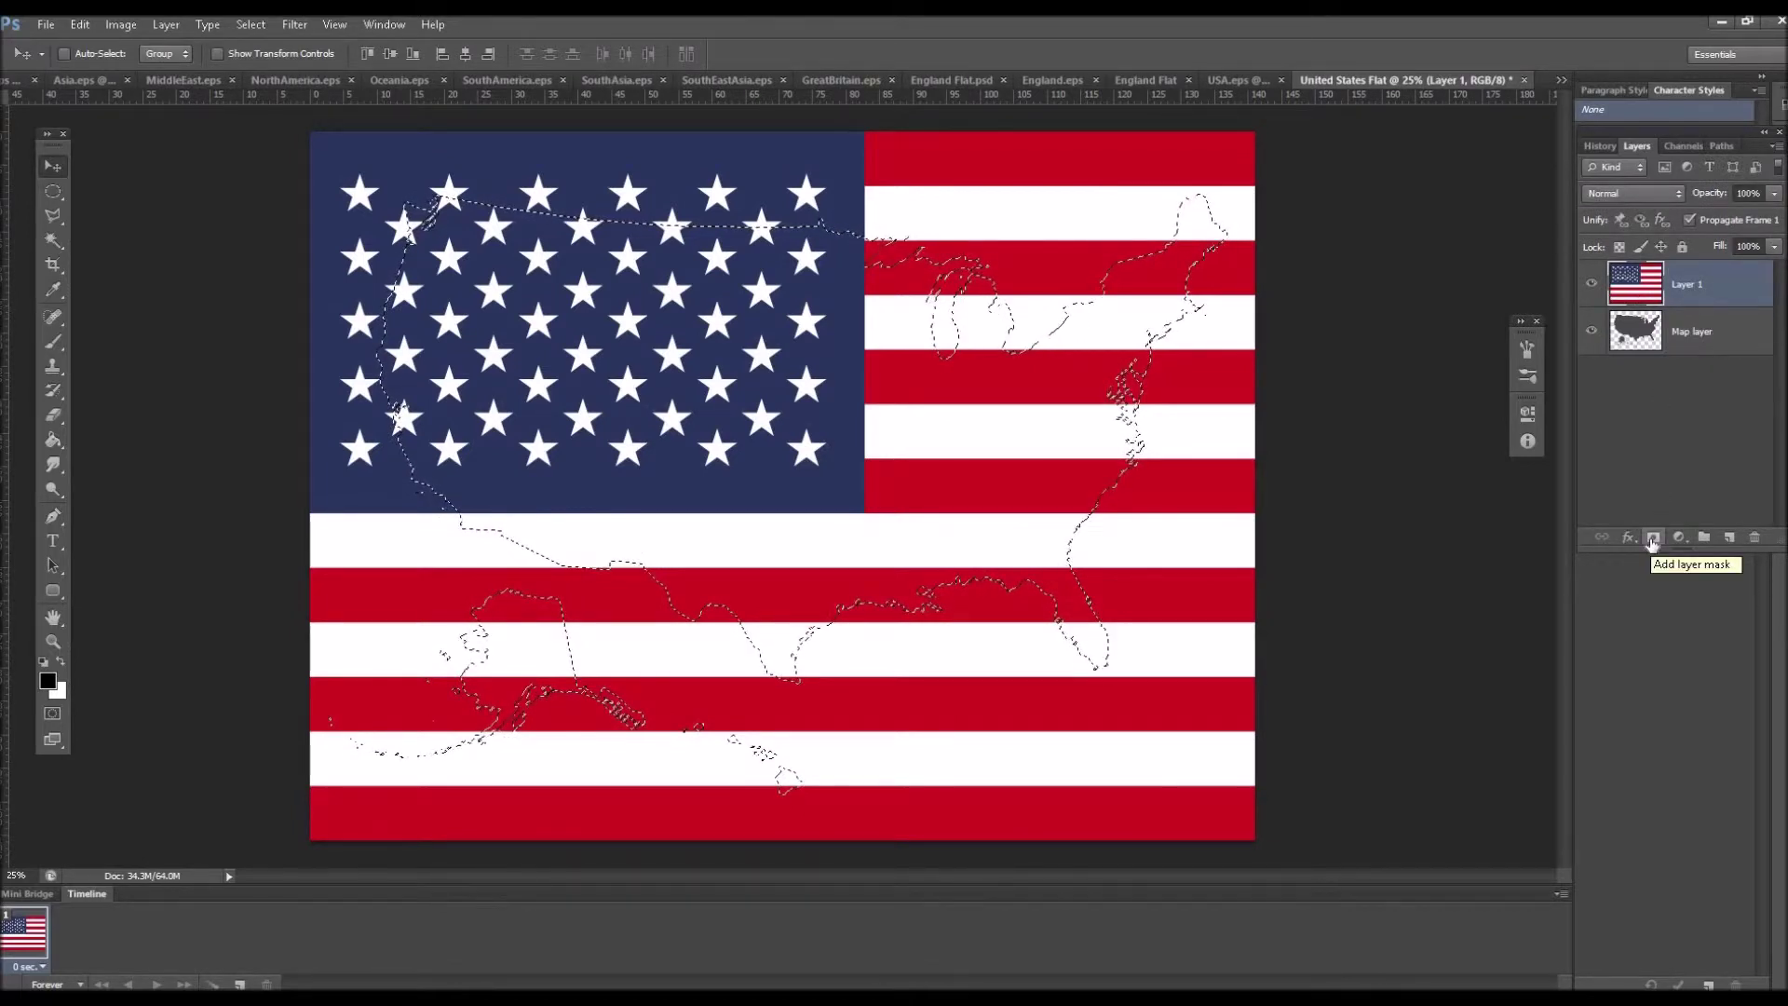
left_click(1652, 540)
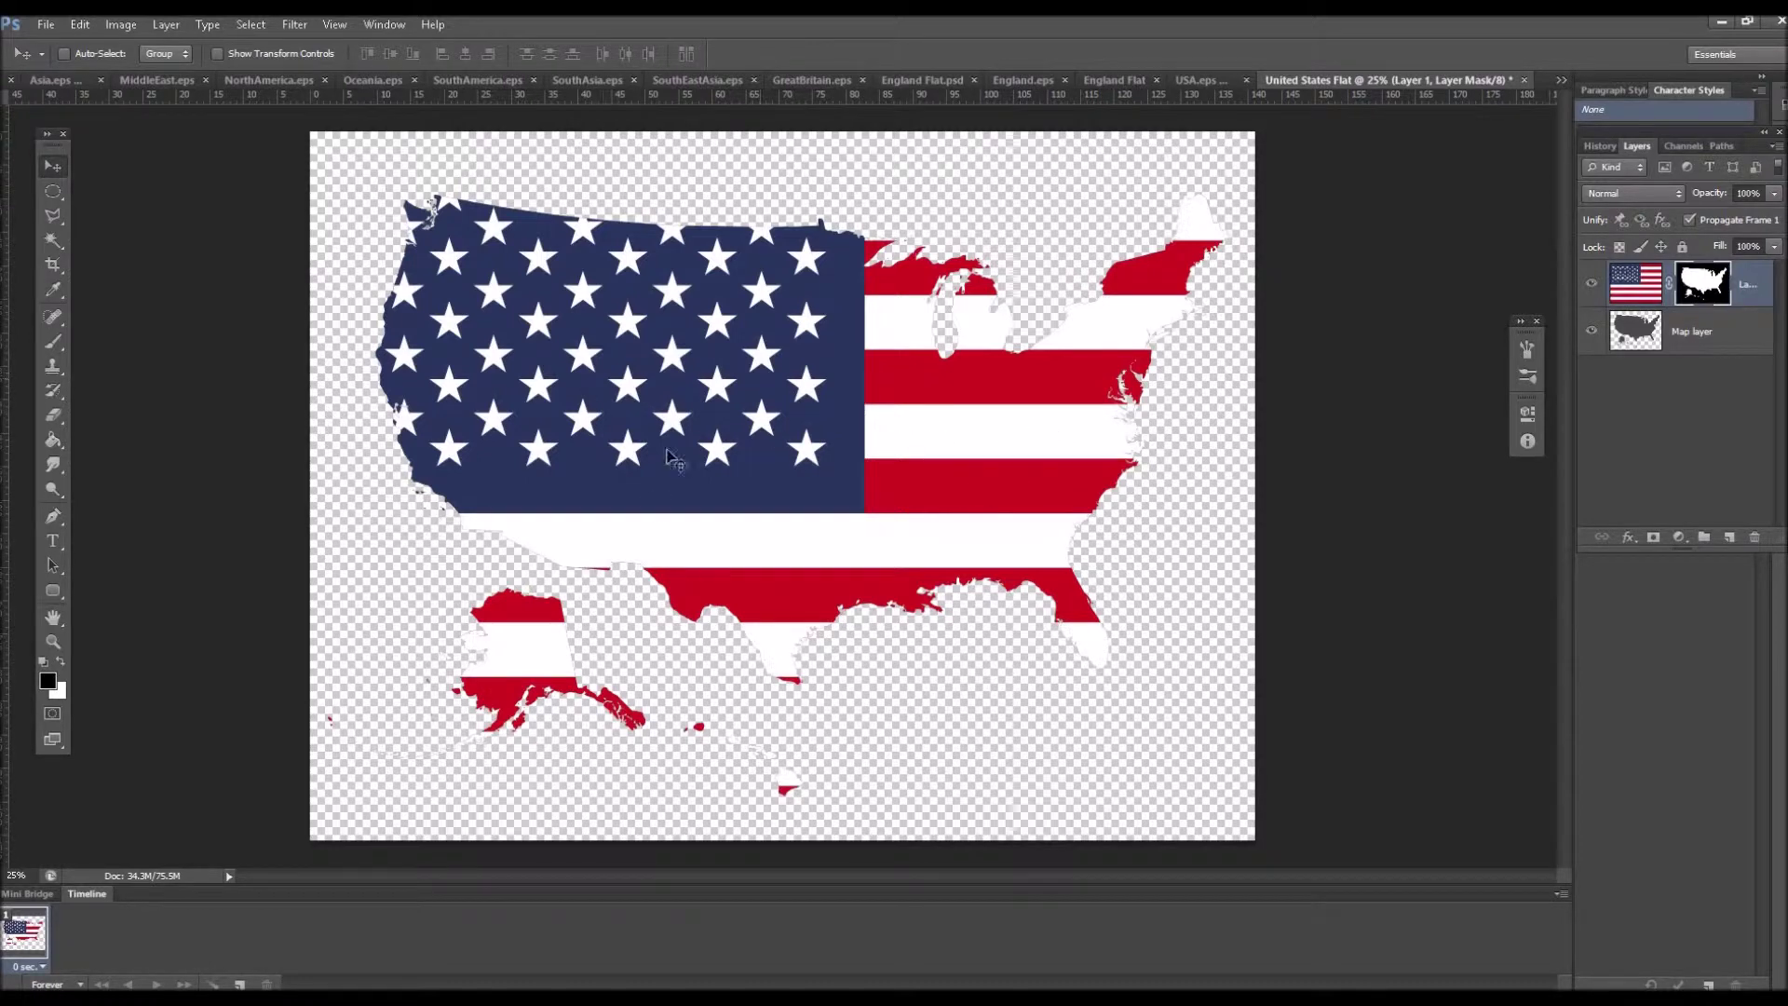
Enable the Drop Shadow and Outer Glow effects in the masked flag layer's style.
left_click(1635, 294)
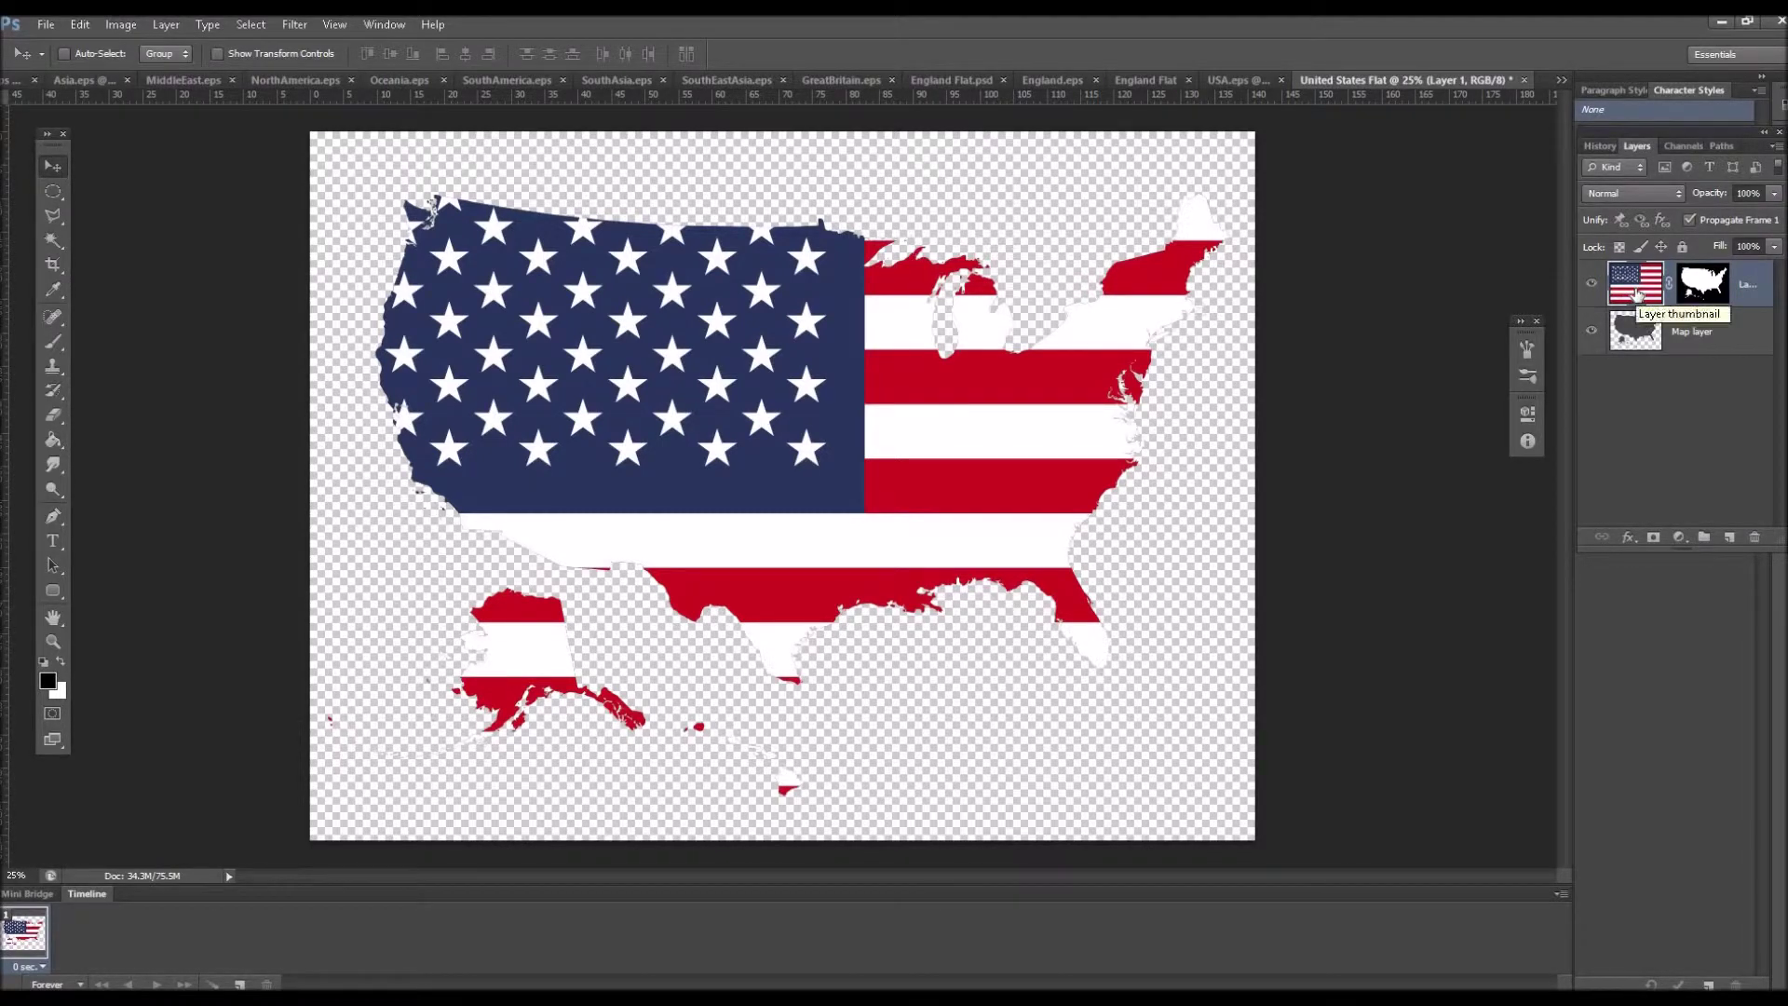
double_click(1636, 289)
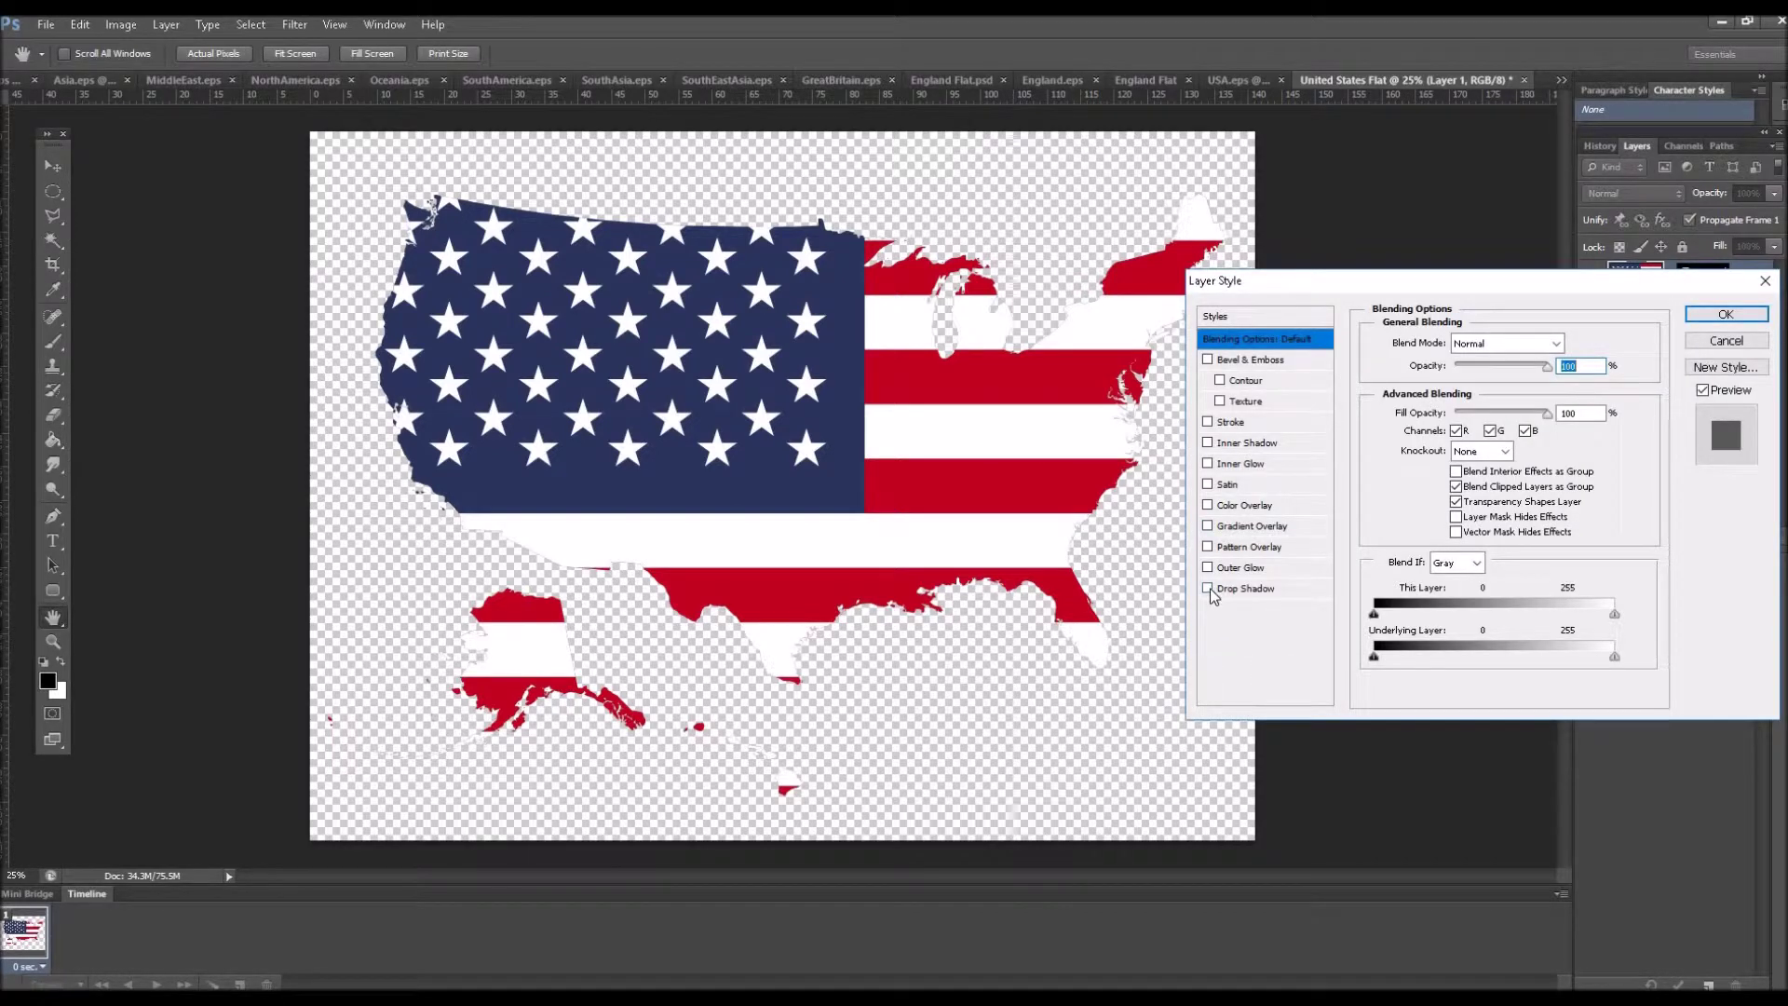
left_click(1208, 588)
left_click(1208, 567)
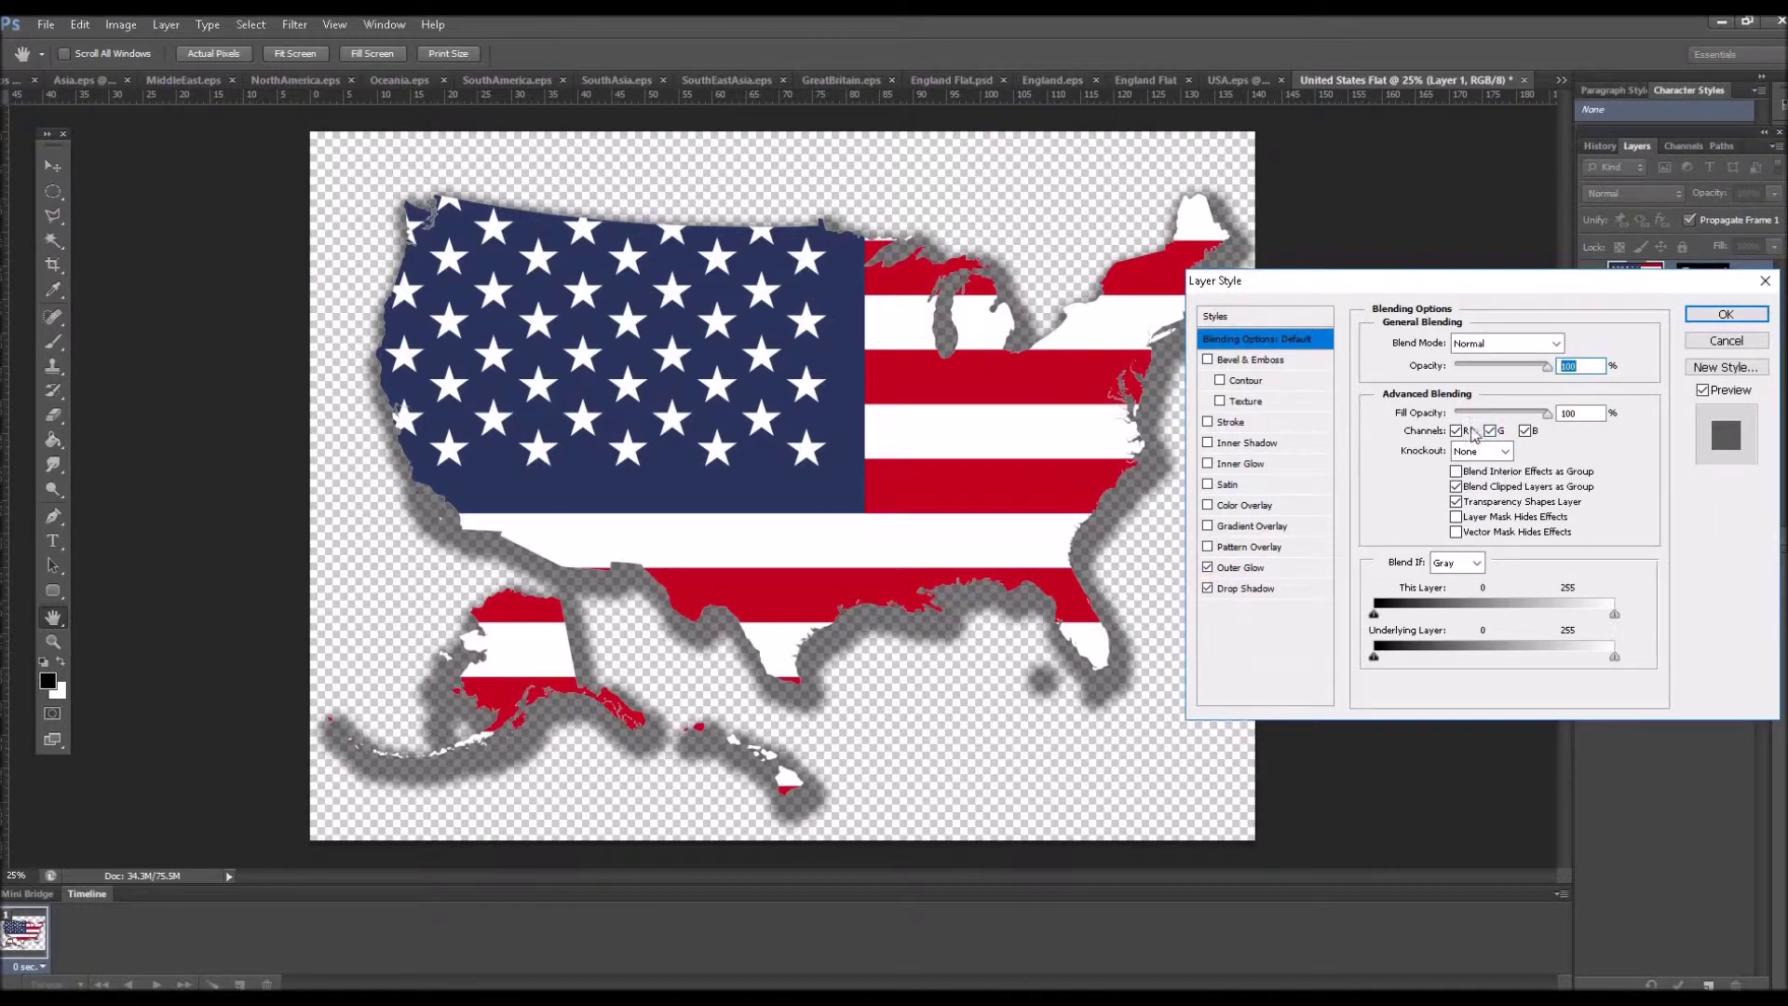
Increase the drop shadow's opacity, fine-tune the outer glow's opacity, and apply the layer style.
left_click(1242, 588)
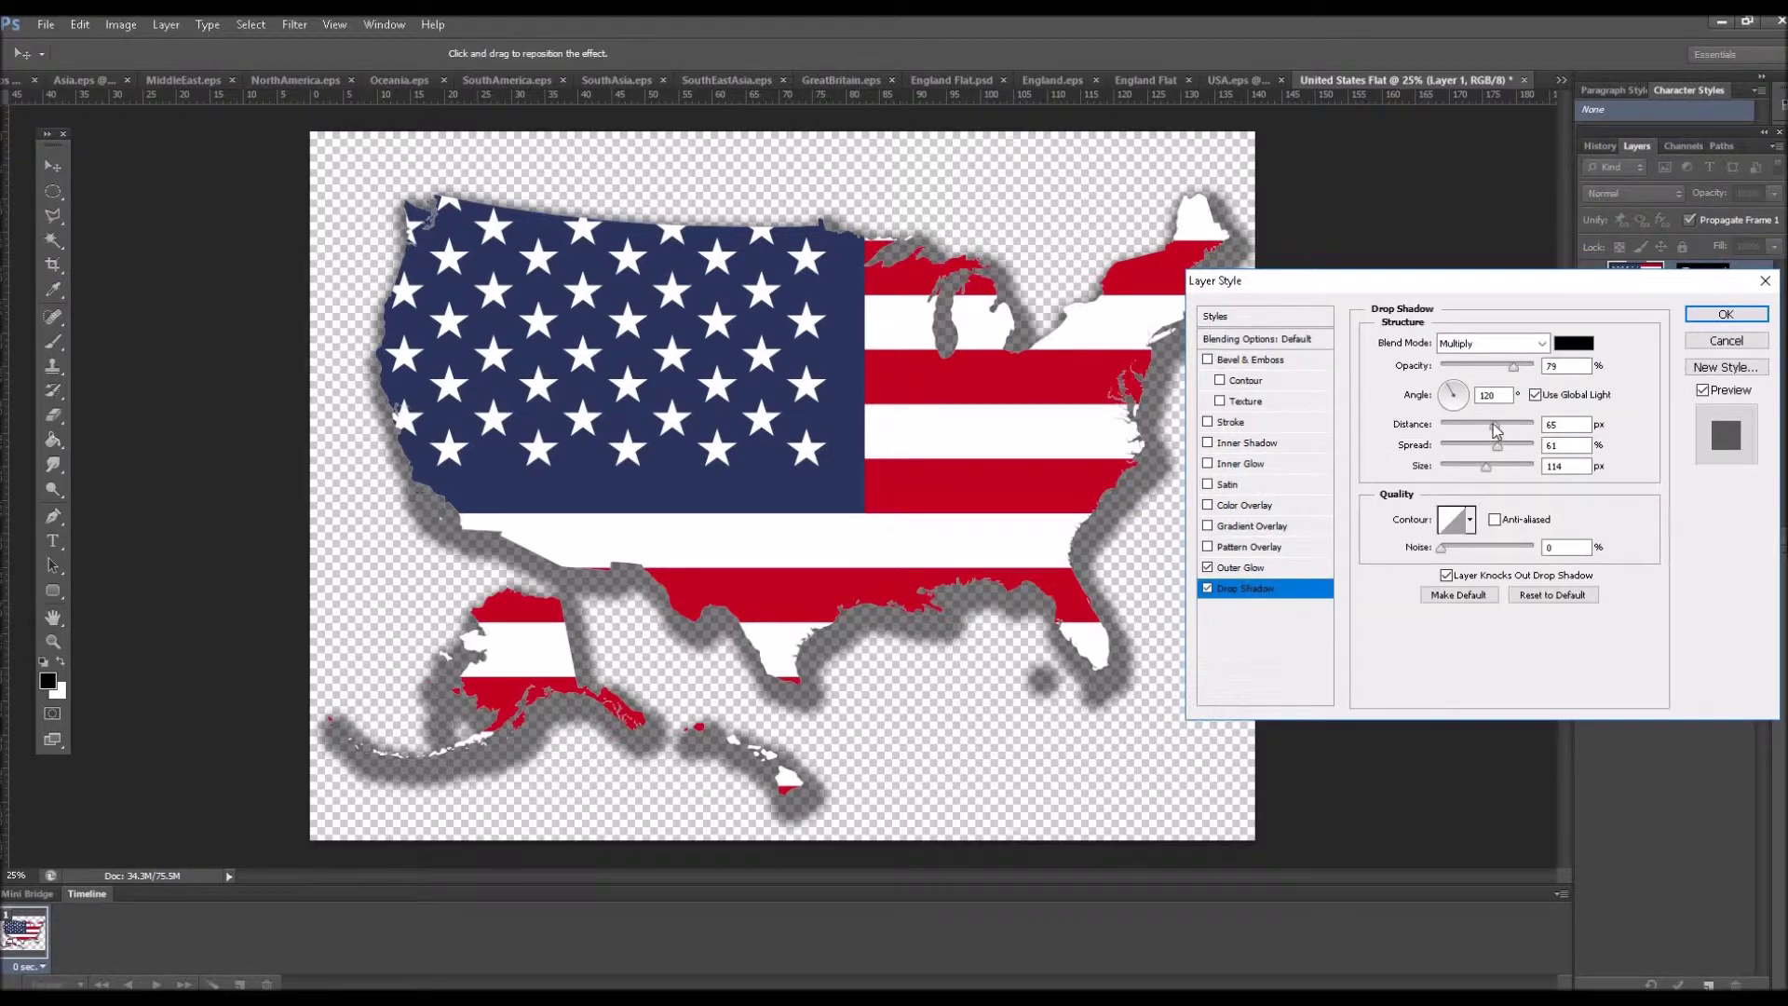
left_click_drag(1513, 368, 1527, 371)
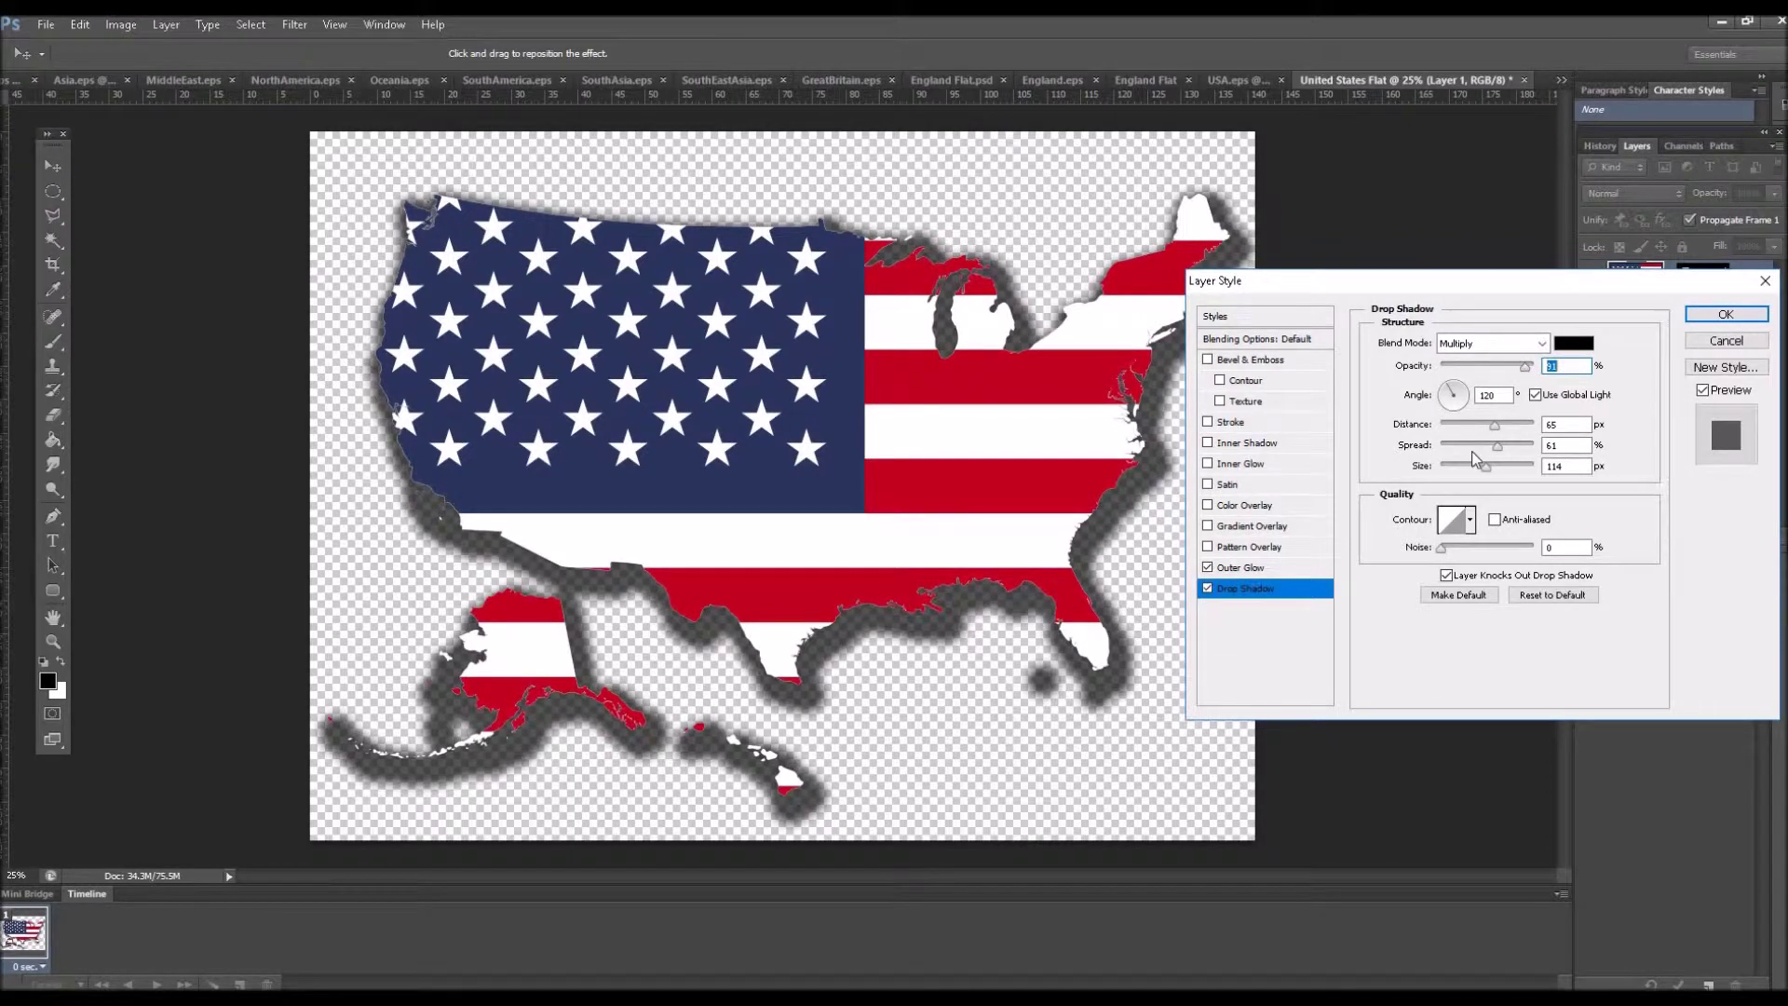
left_click(1246, 570)
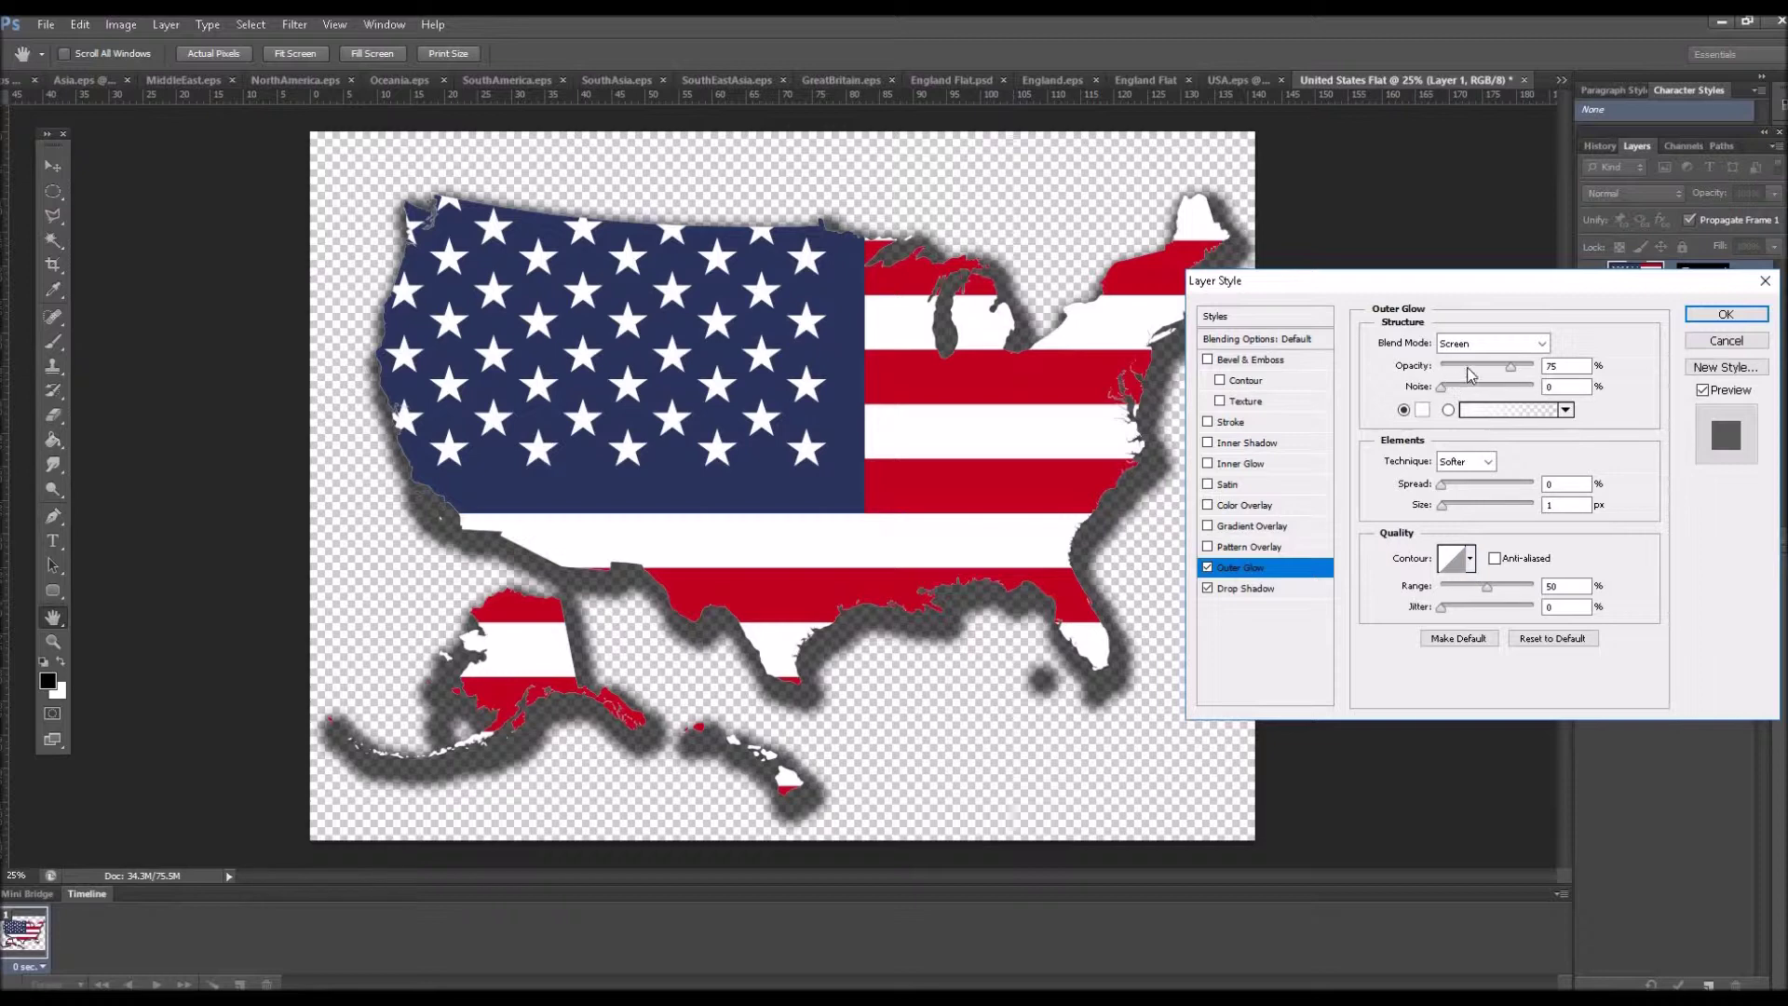
mouse_move(1515, 376)
left_mouse_down()
mouse_move(1533, 373)
mouse_move(1512, 370)
left_mouse_up()
left_click(1711, 315)
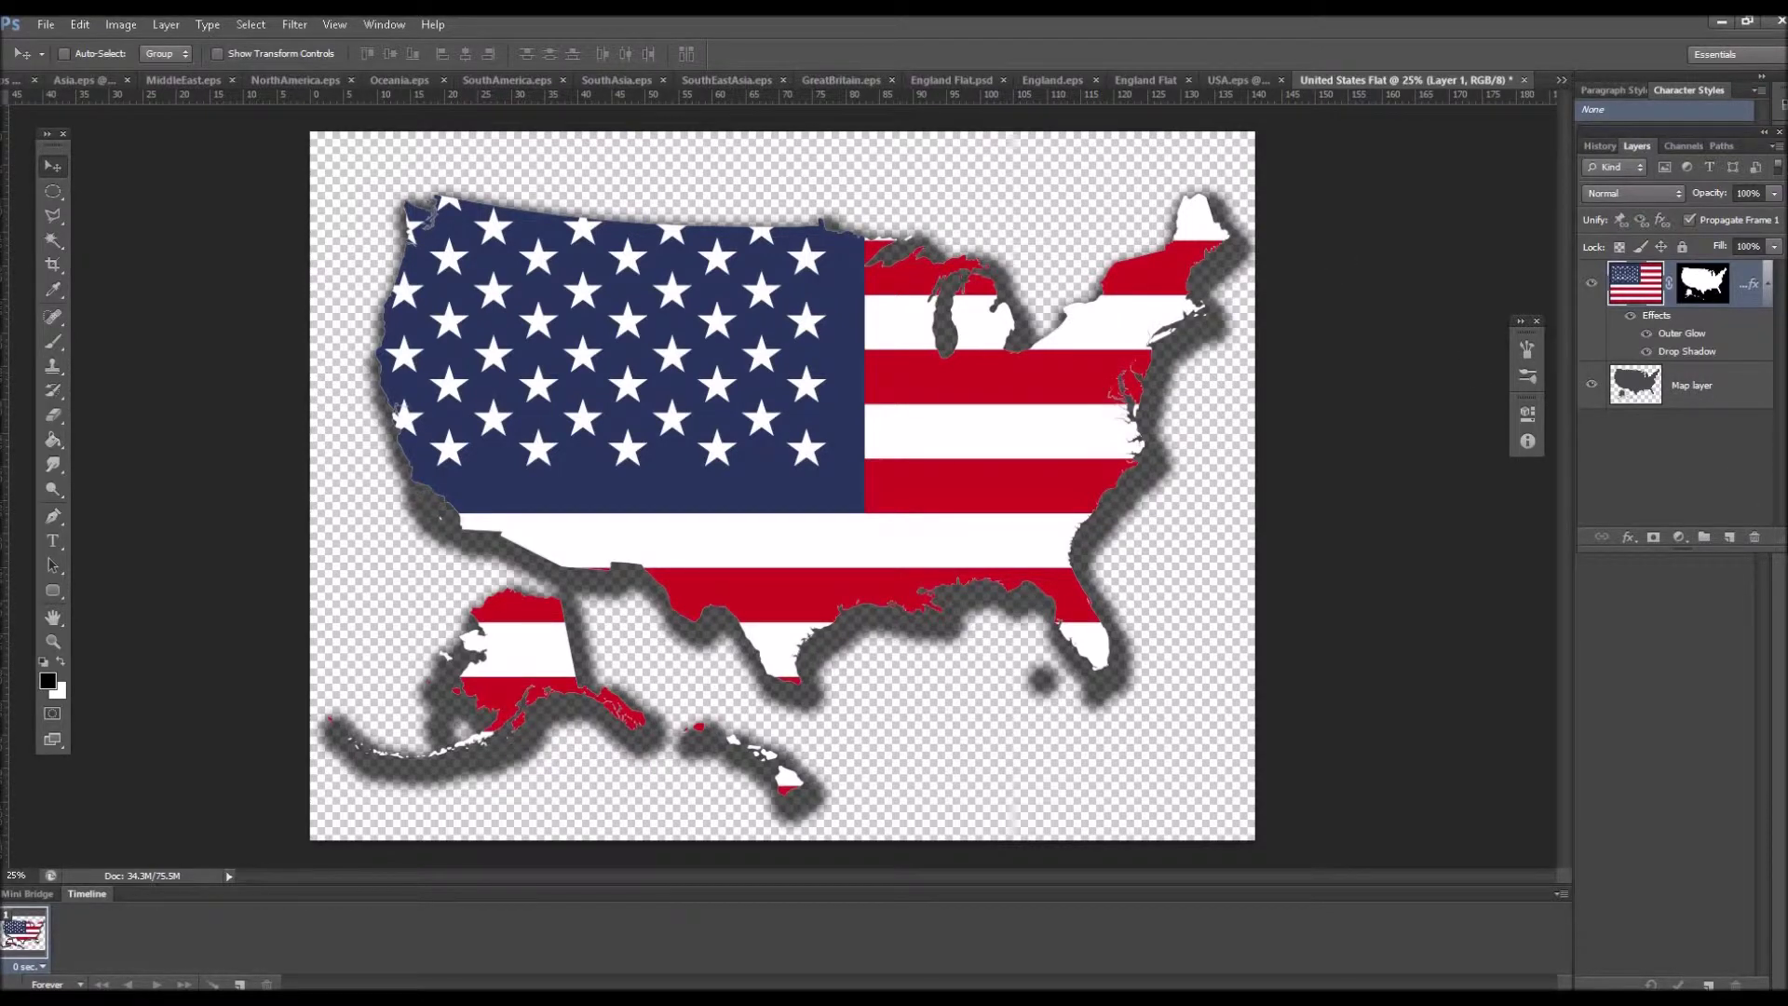
Switch to WinRAR and import United States Flat.ai again at 4000 x 3000 pixels in RGB Color.
key("alt+Tab")
double_click(278, 333)
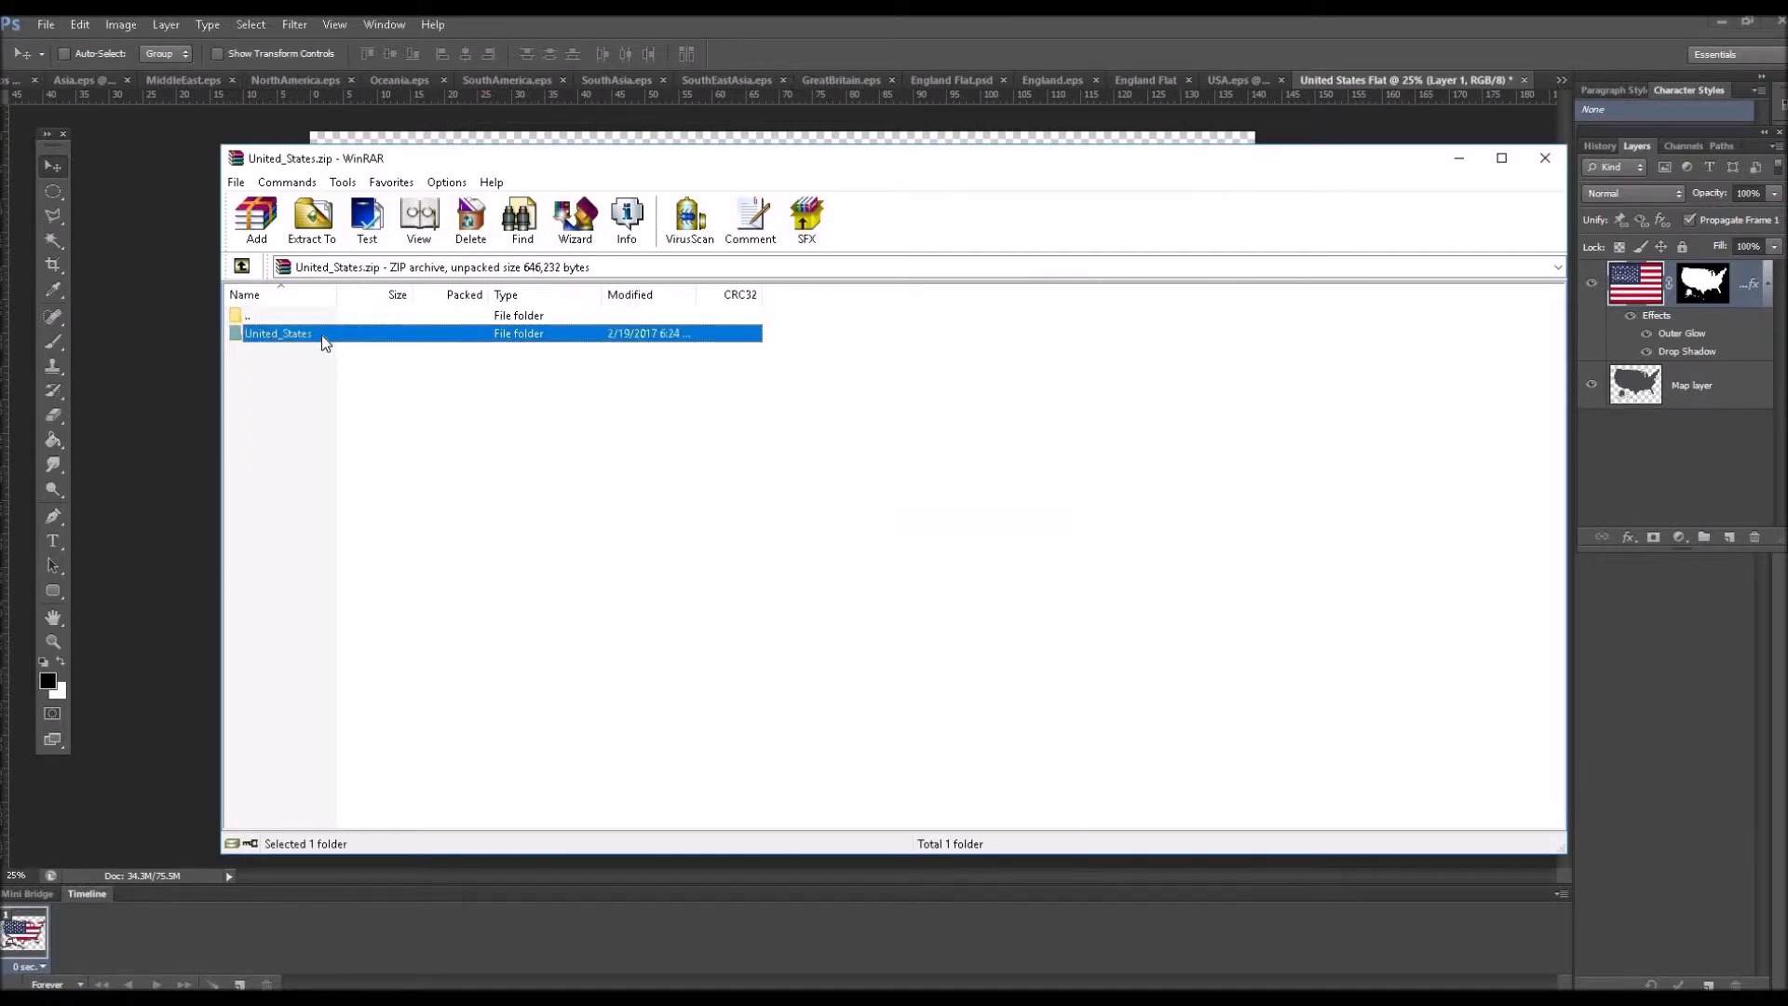
double_click(327, 332)
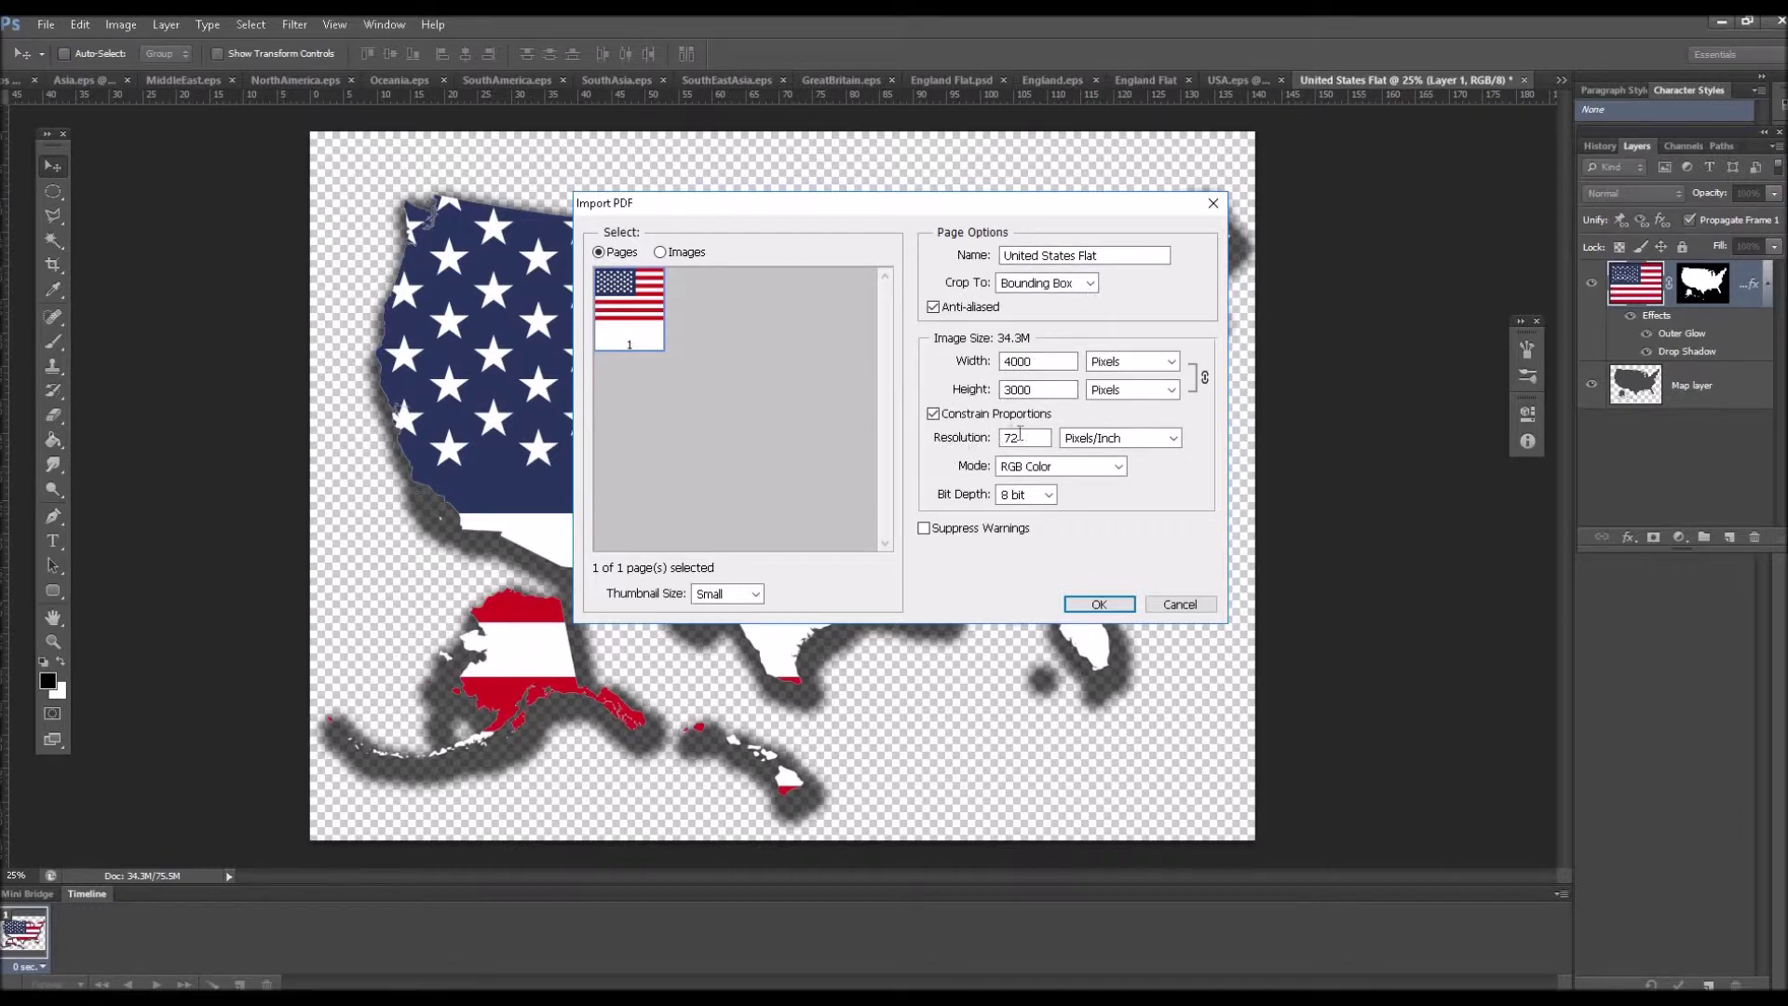
left_click(1101, 605)
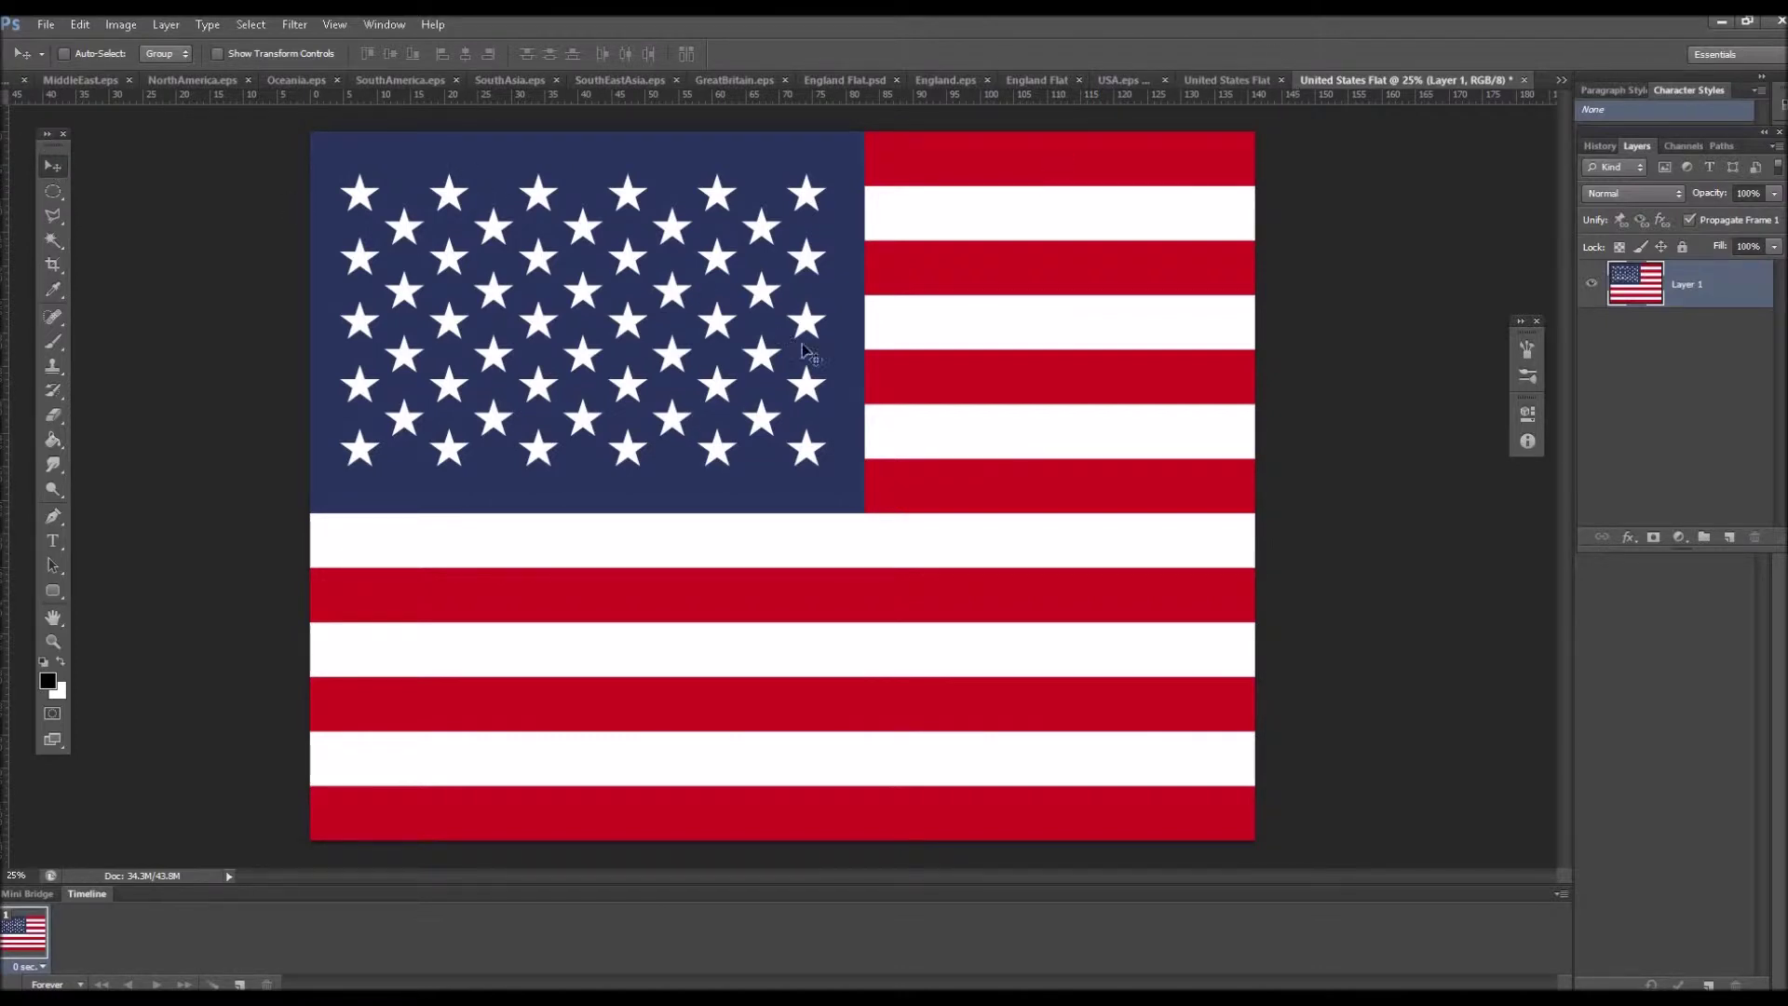
Copy the new flag into the map document, align it to fill the canvas, and place its layer beneath the Map layer.
left_click_drag(832, 348, 1162, 587)
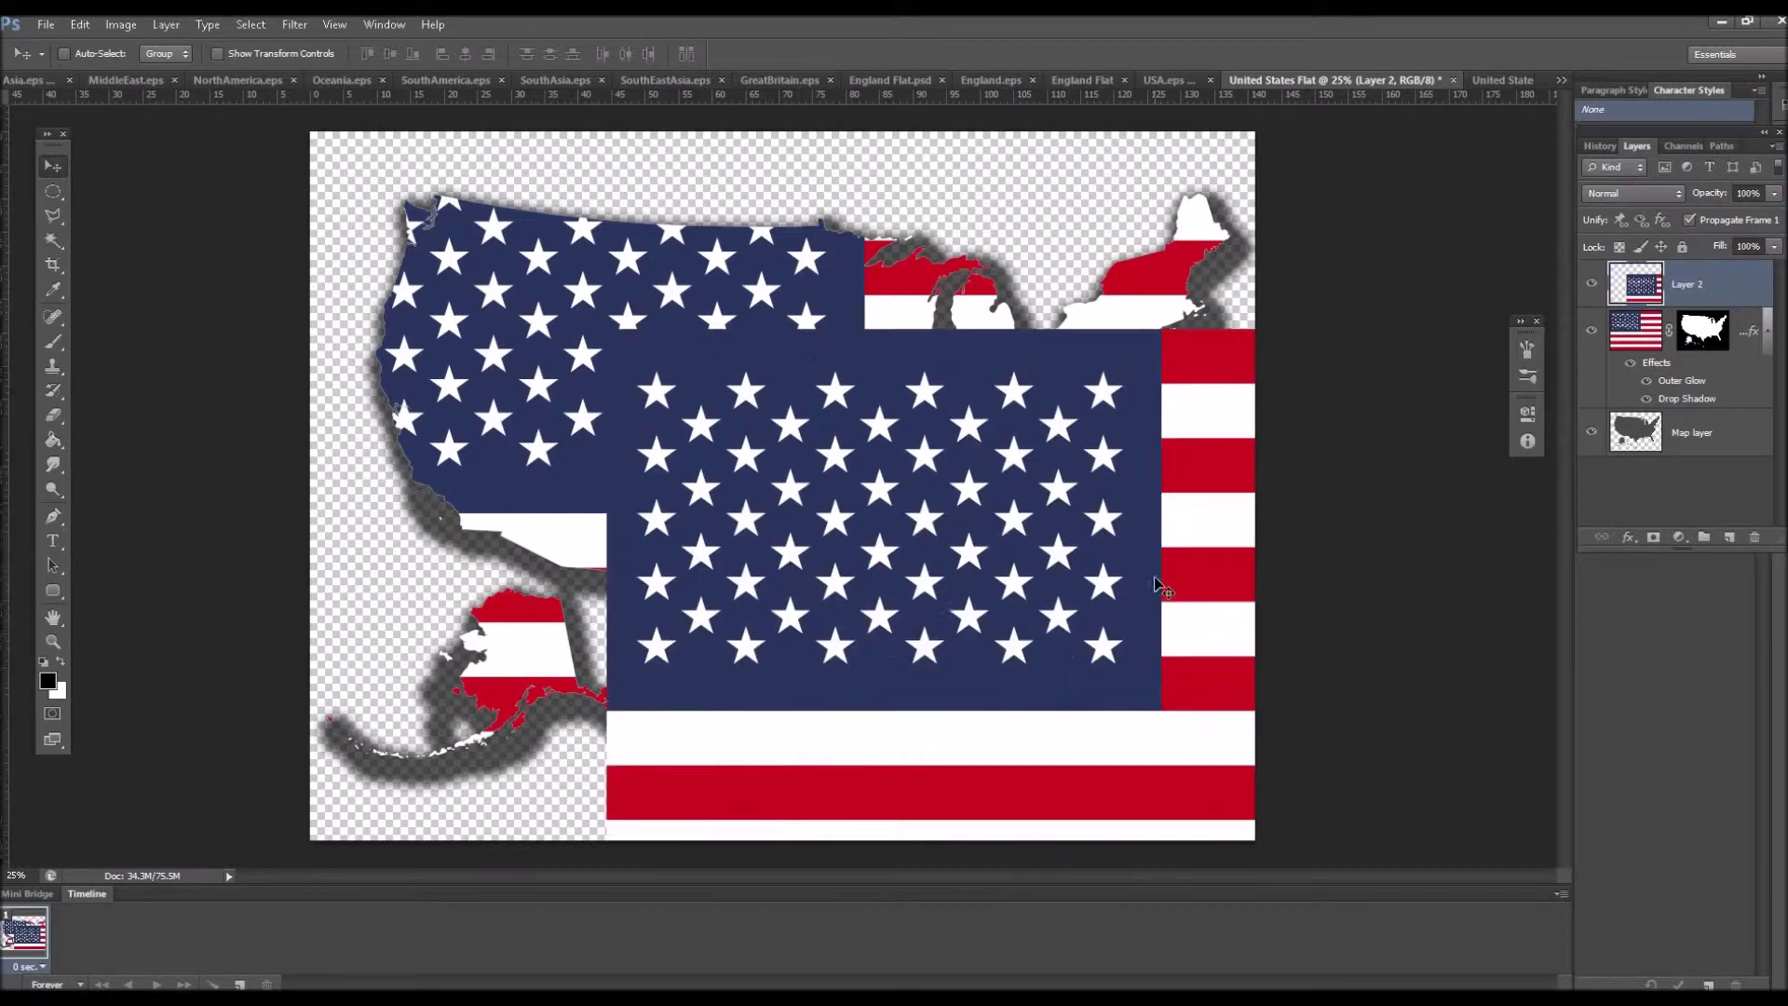
left_click_drag(1031, 498, 863, 379)
left_click_drag(1643, 284, 1633, 448)
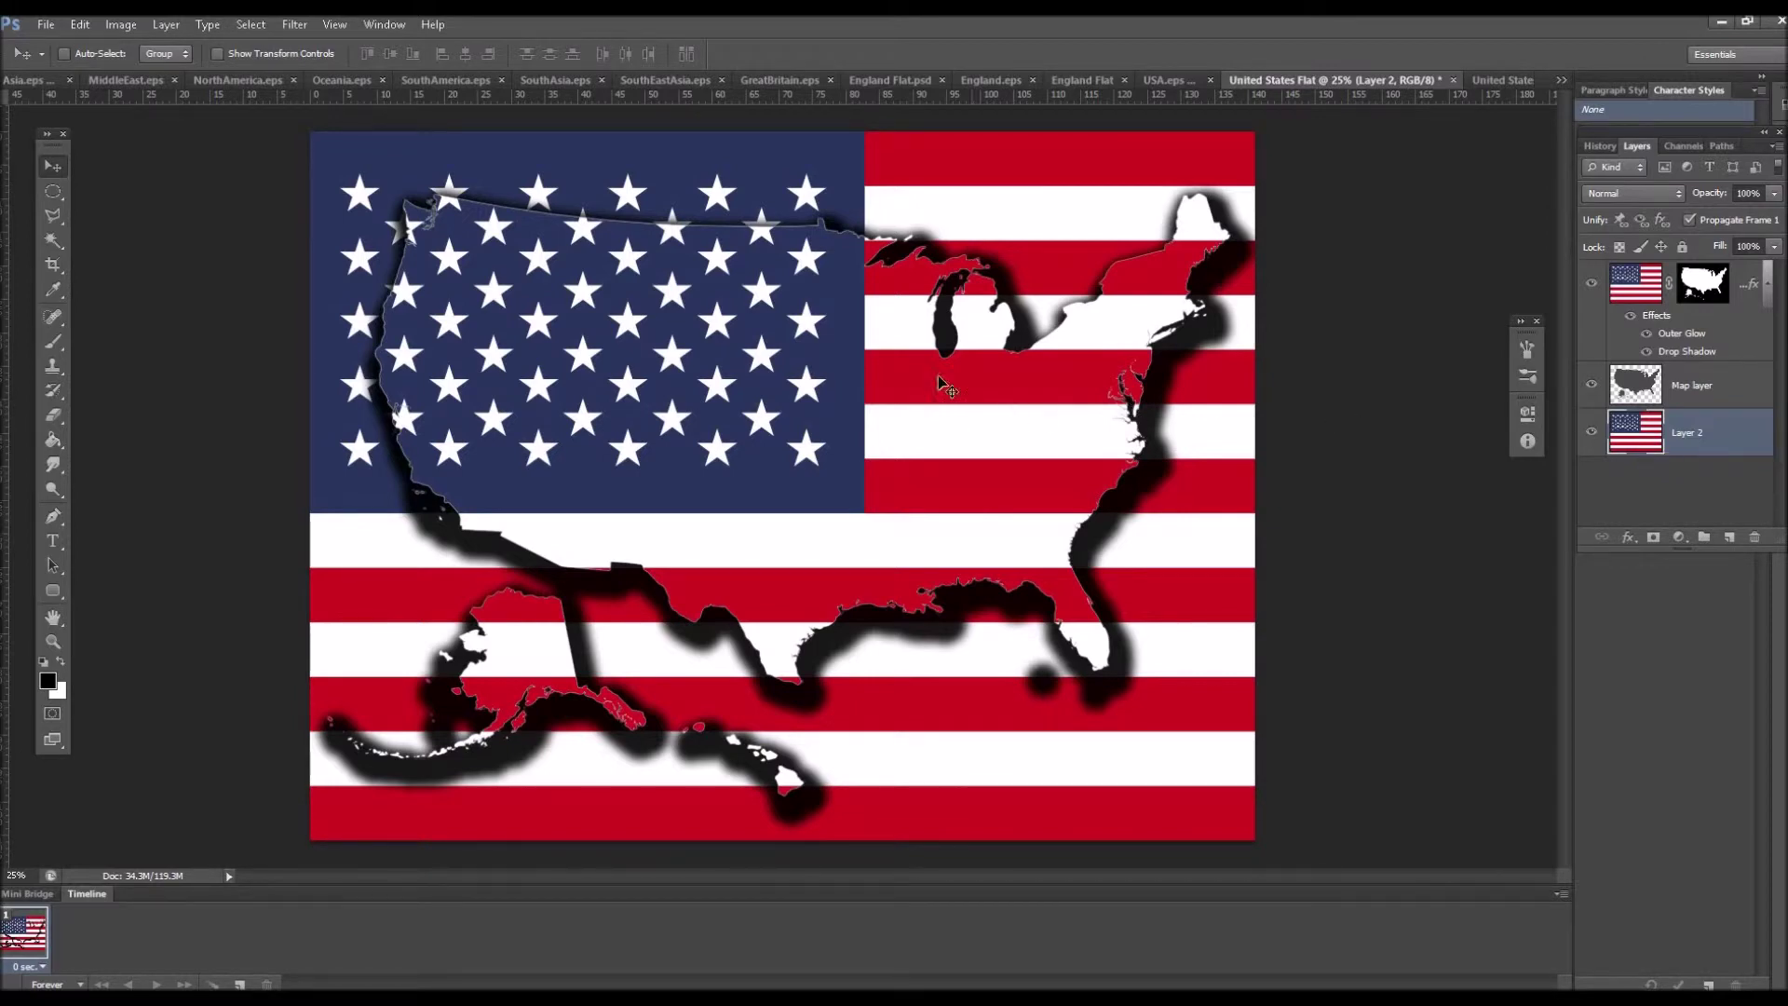
Apply a Gaussian Blur with a radius of about 12.7 pixels to the background flag on Layer 2.
left_click(295, 25)
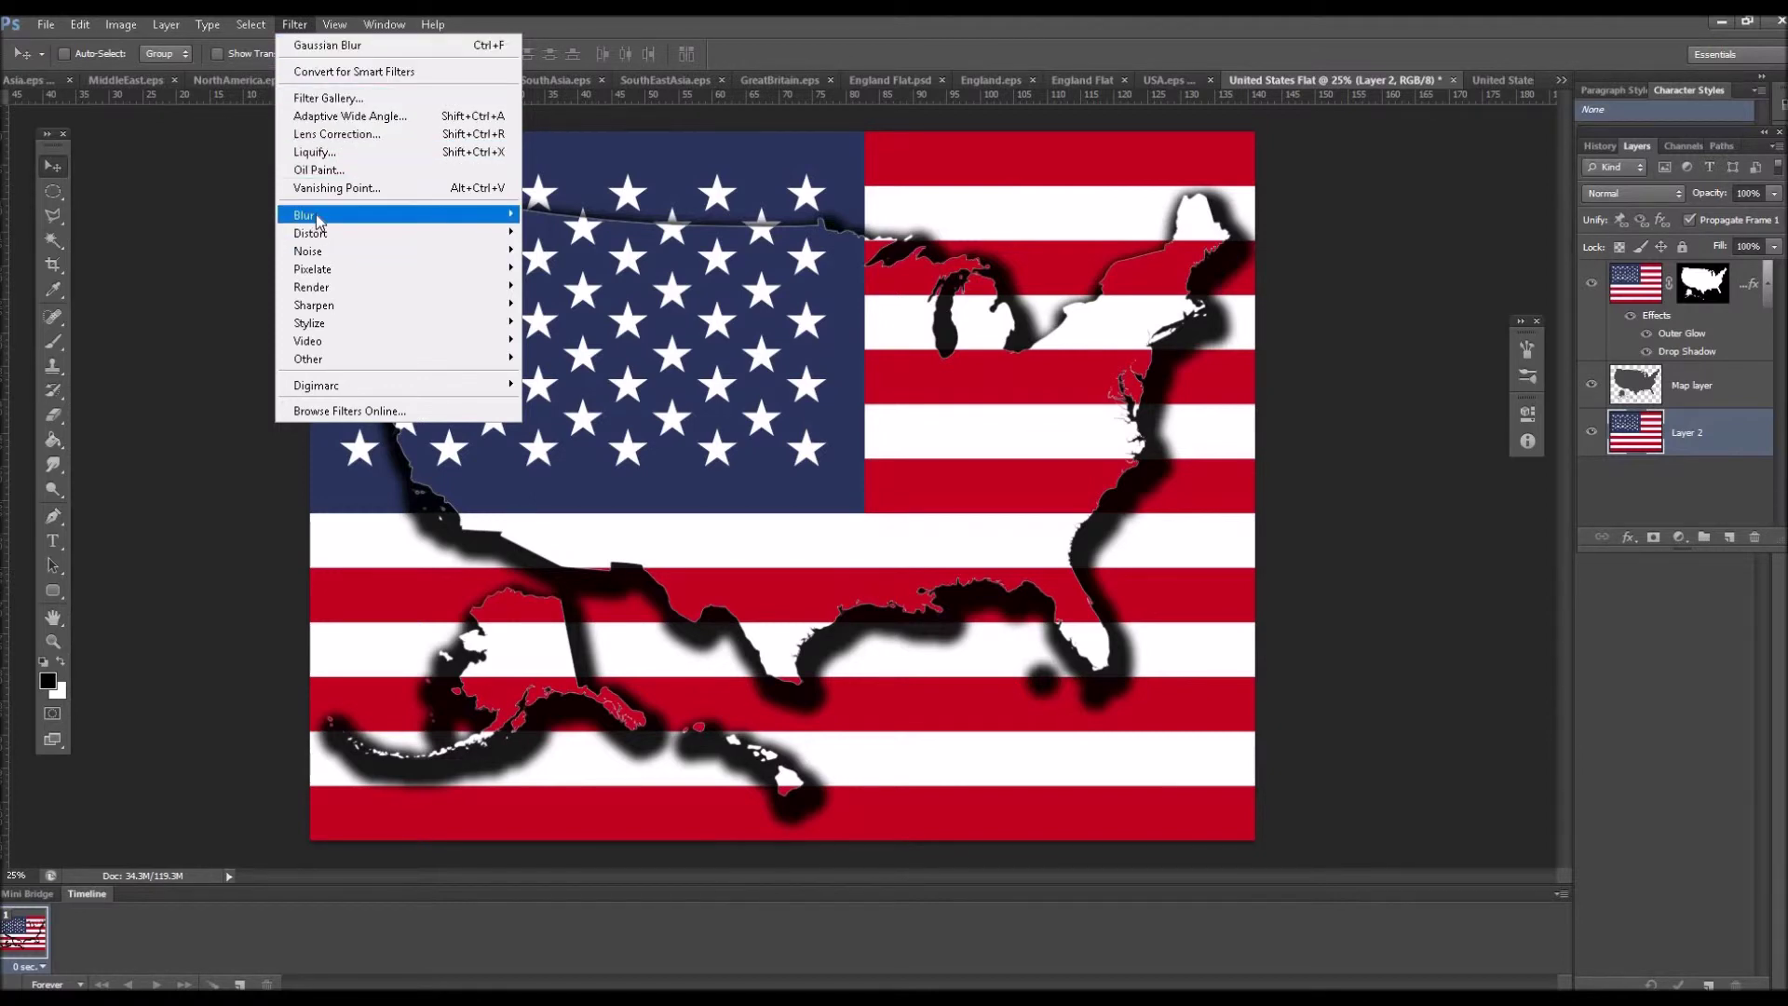
mouse_move(307, 217)
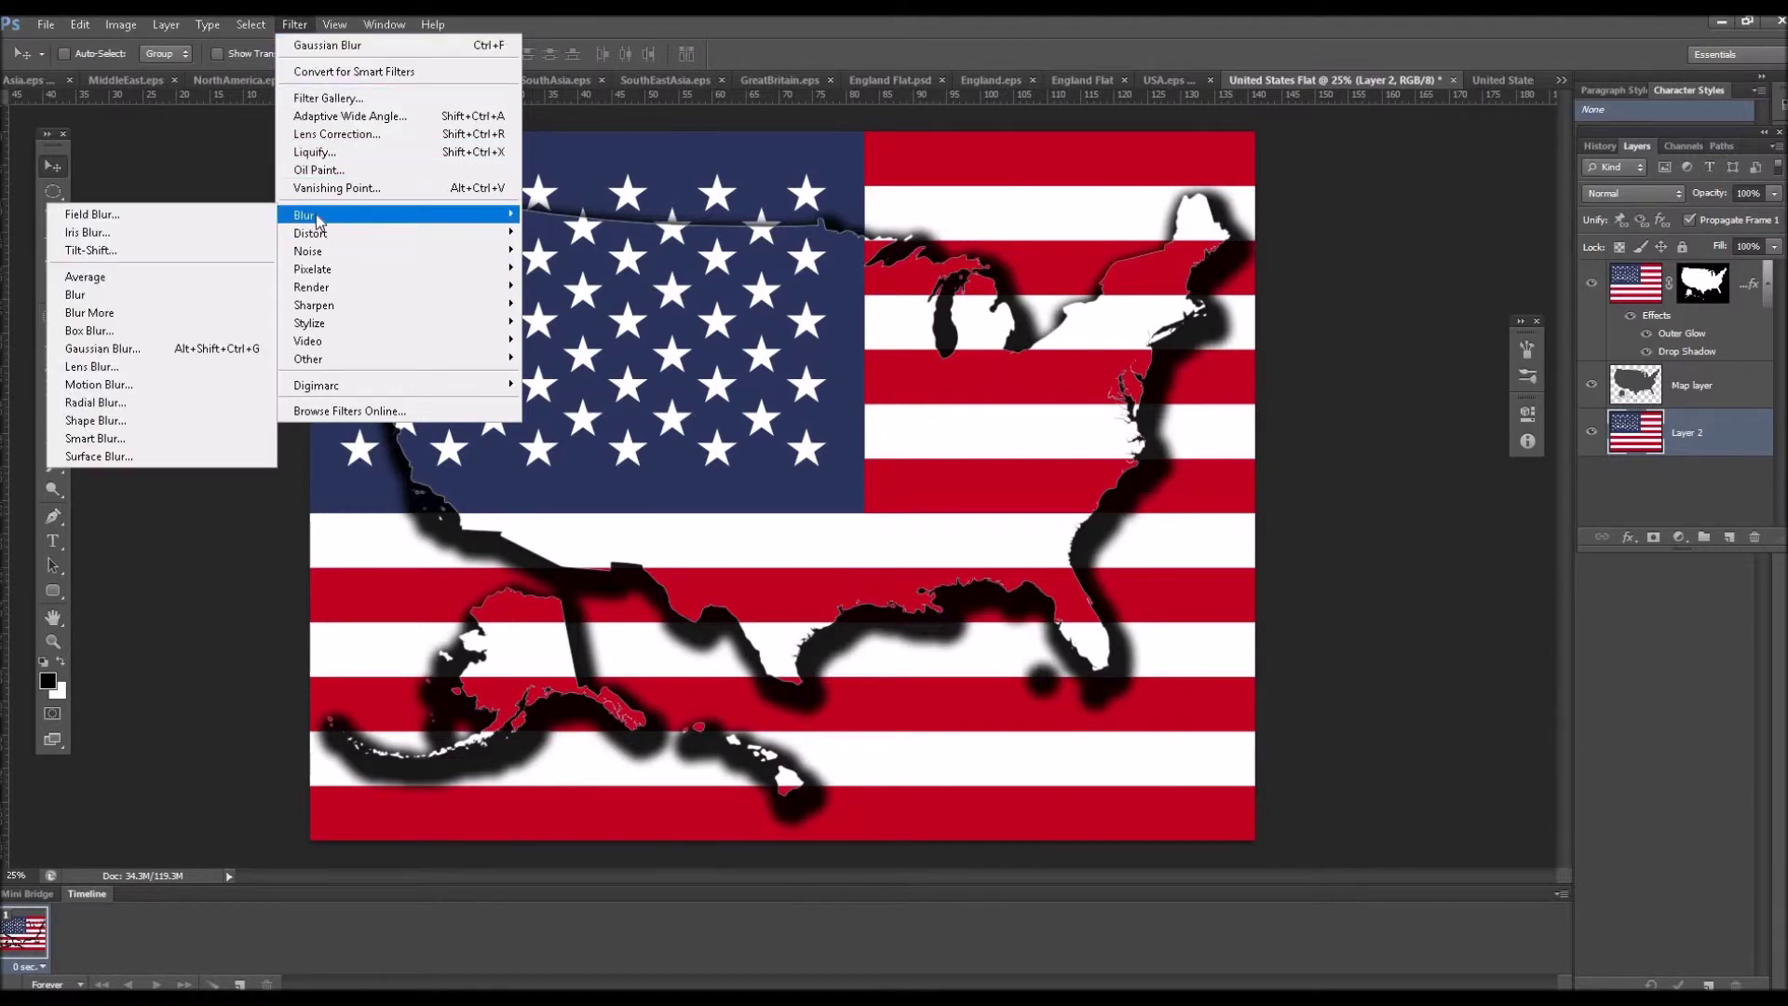
left_click(178, 353)
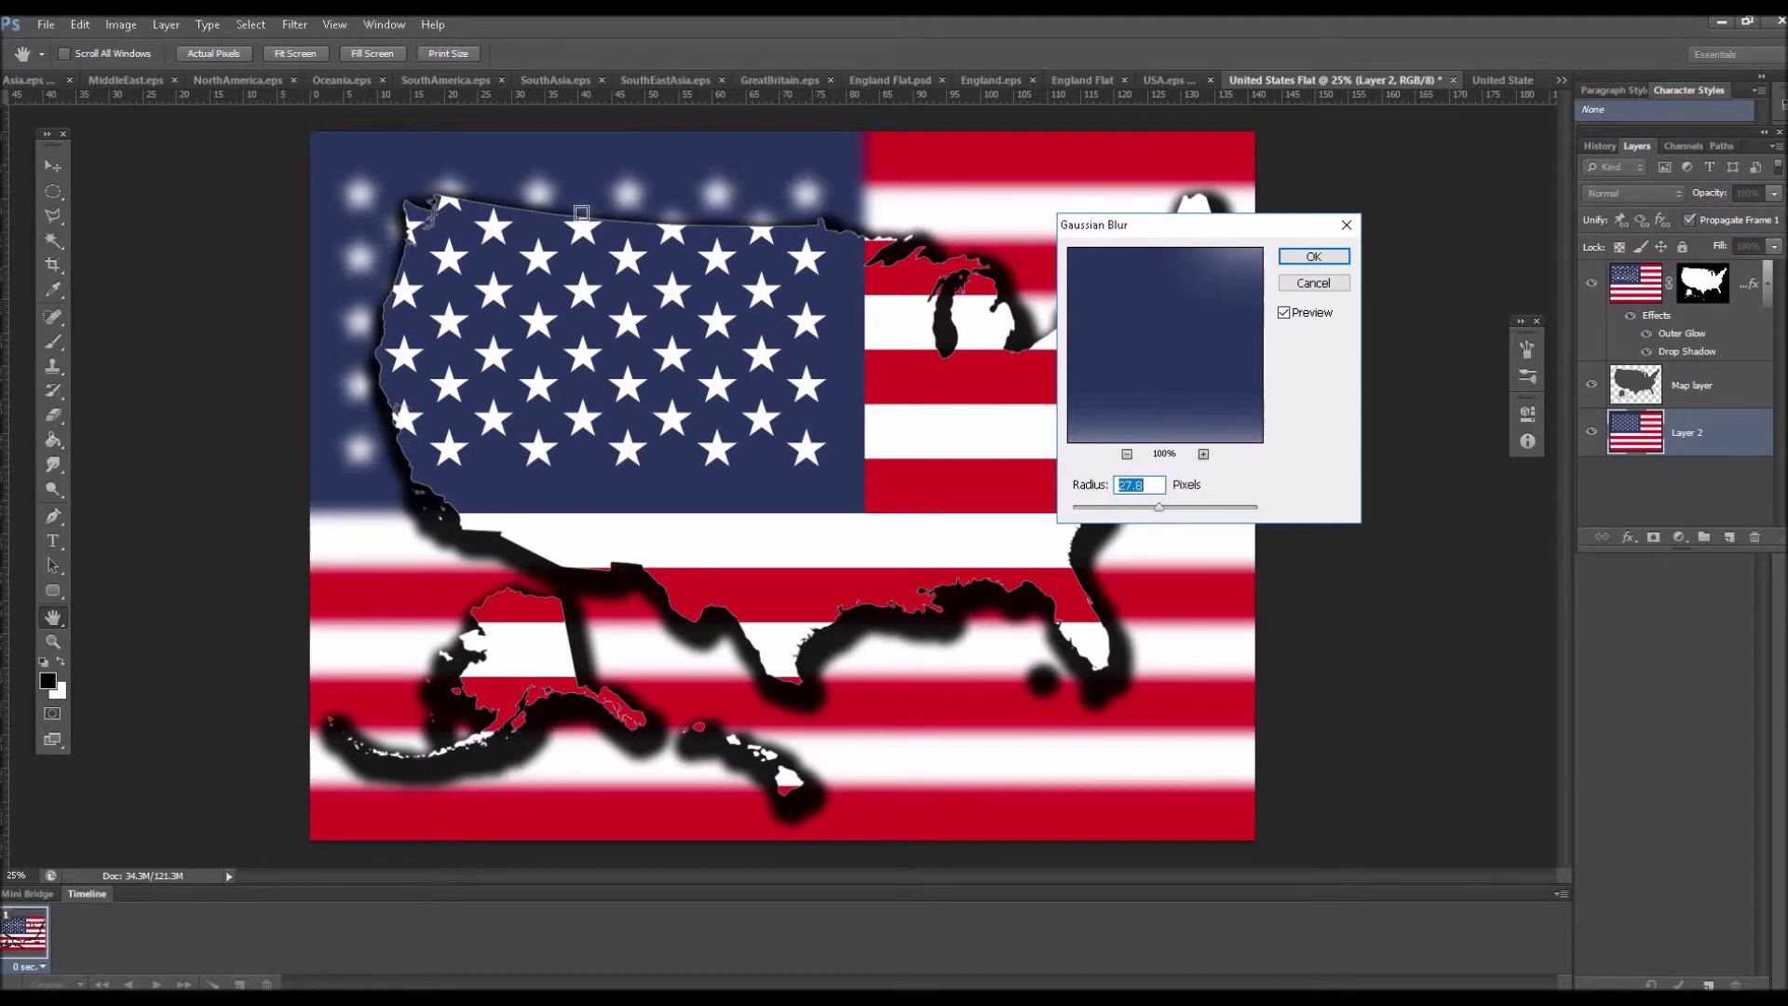
mouse_move(1152, 503)
left_mouse_down()
mouse_move(1132, 504)
mouse_move(1148, 505)
left_mouse_up()
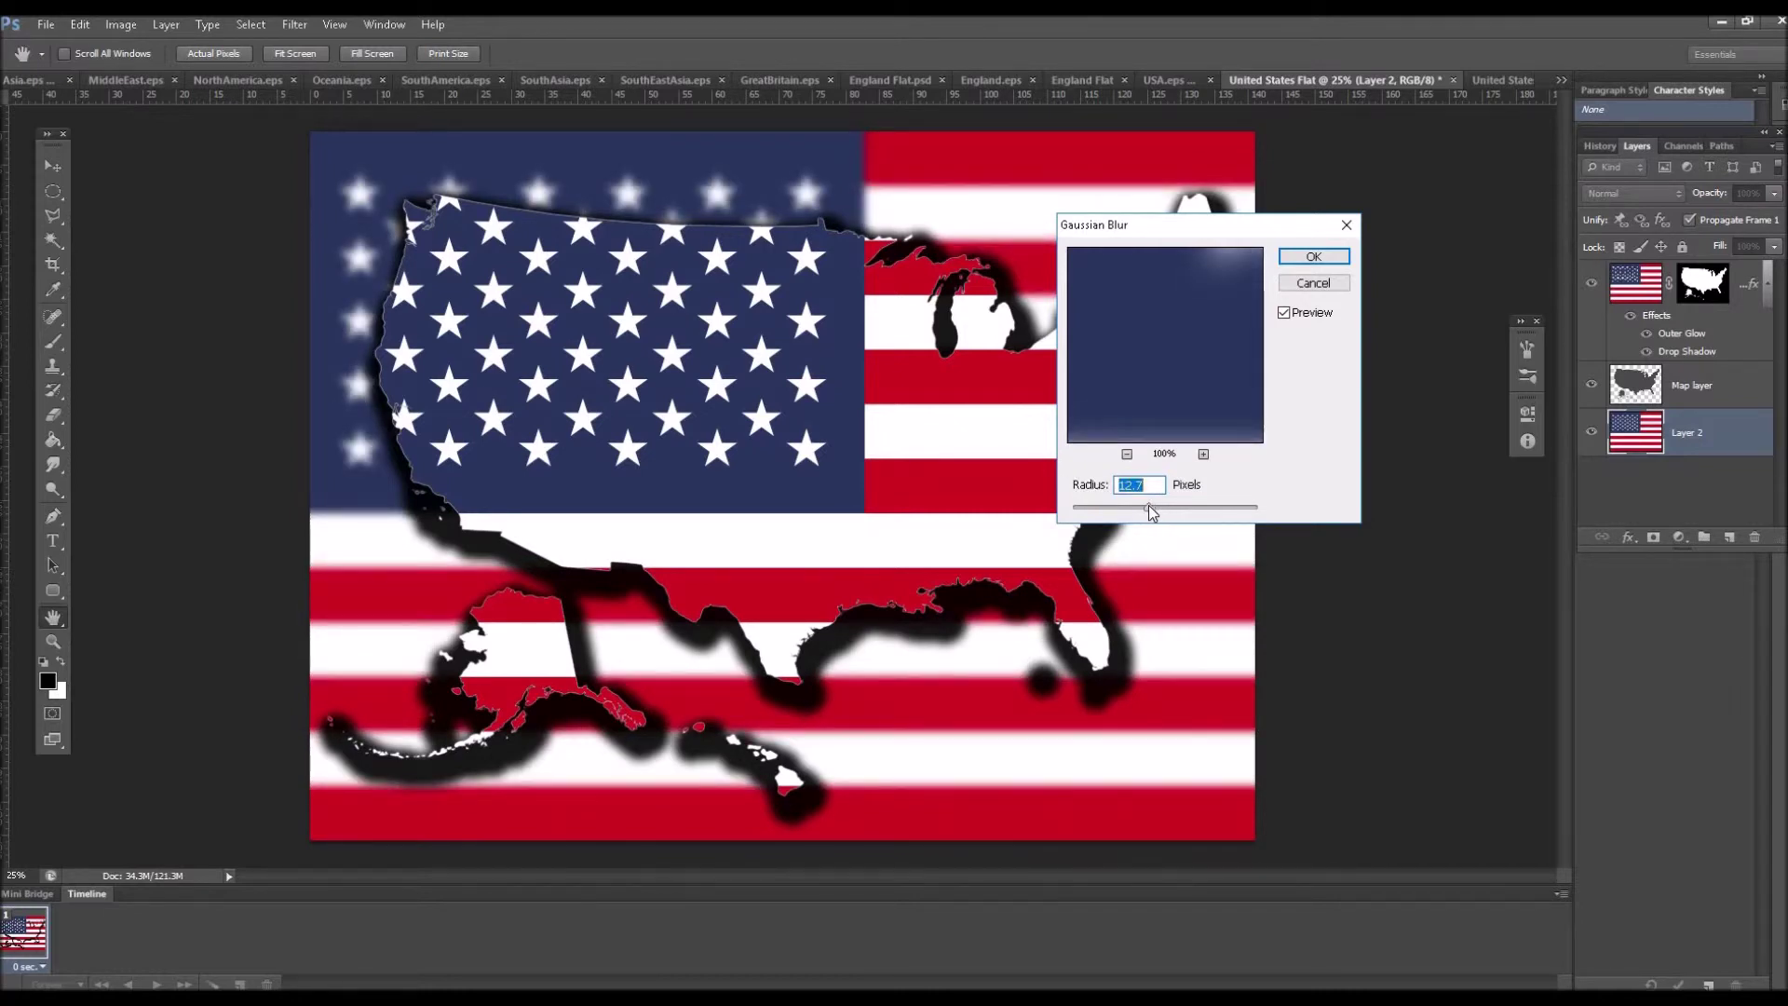
left_click(1308, 257)
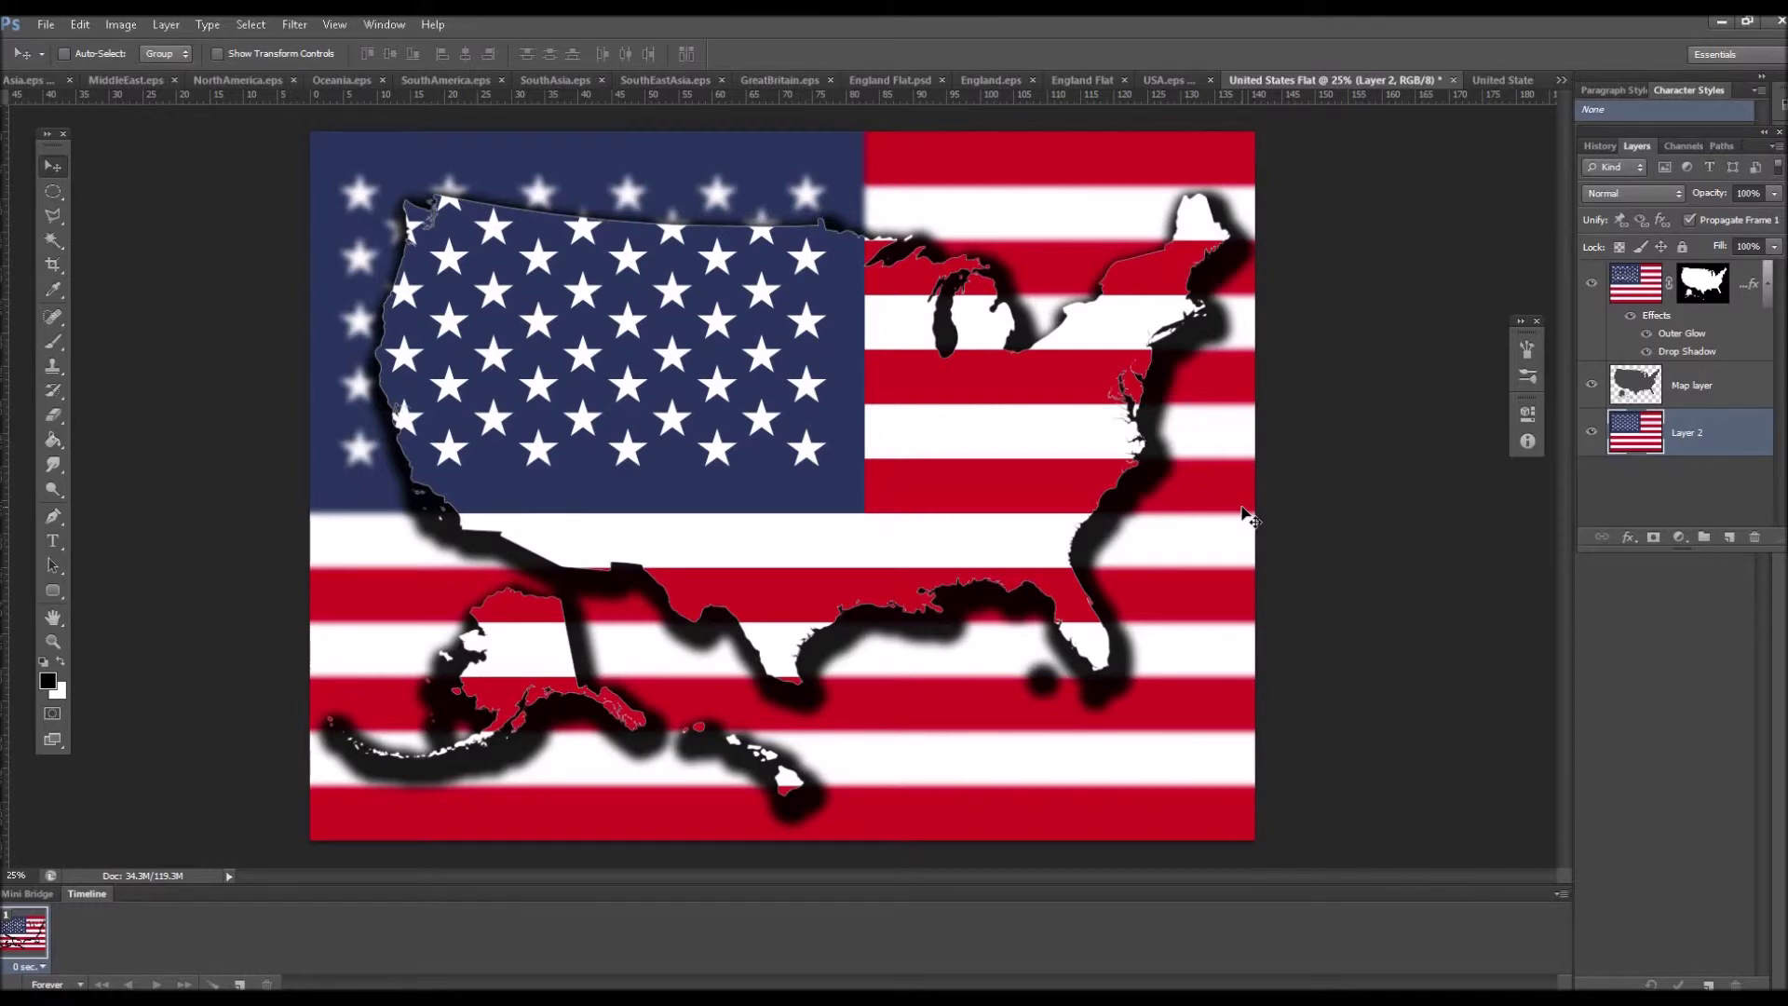
Scale the blurred background flag up to about 103% from its upper-left corner, past the canvas edges.
key("ctrl+t")
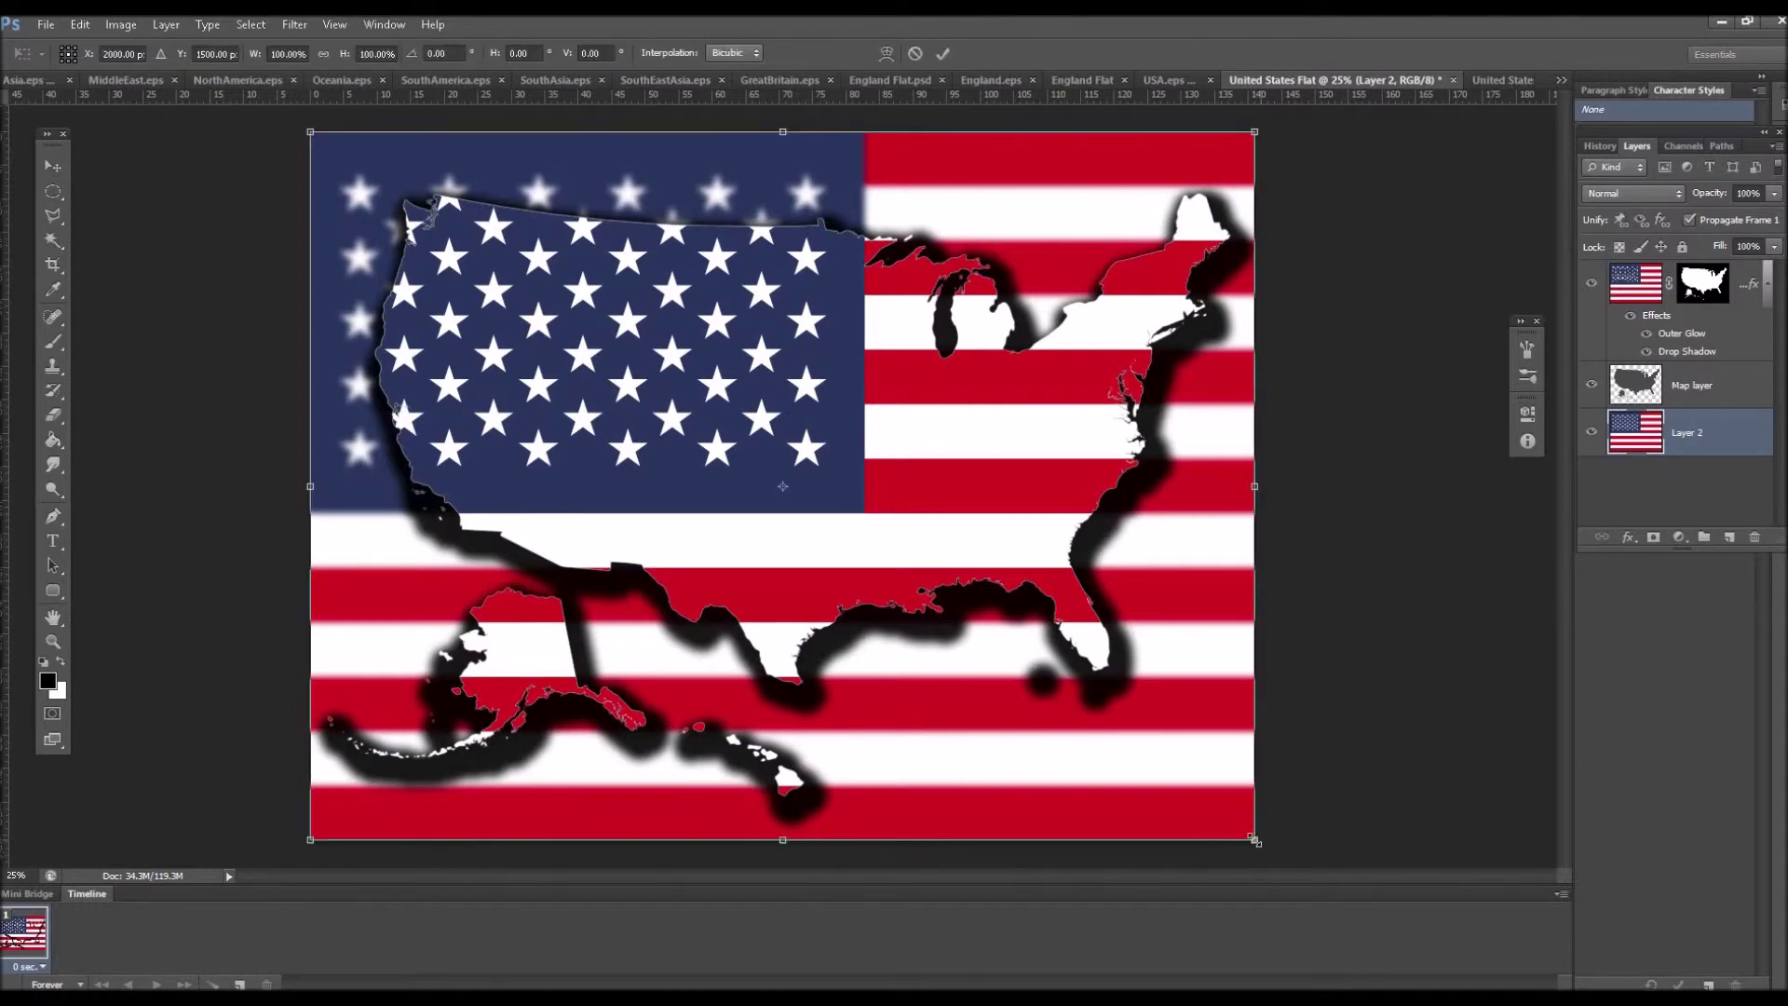
left_click_drag(1257, 845, 1282, 864)
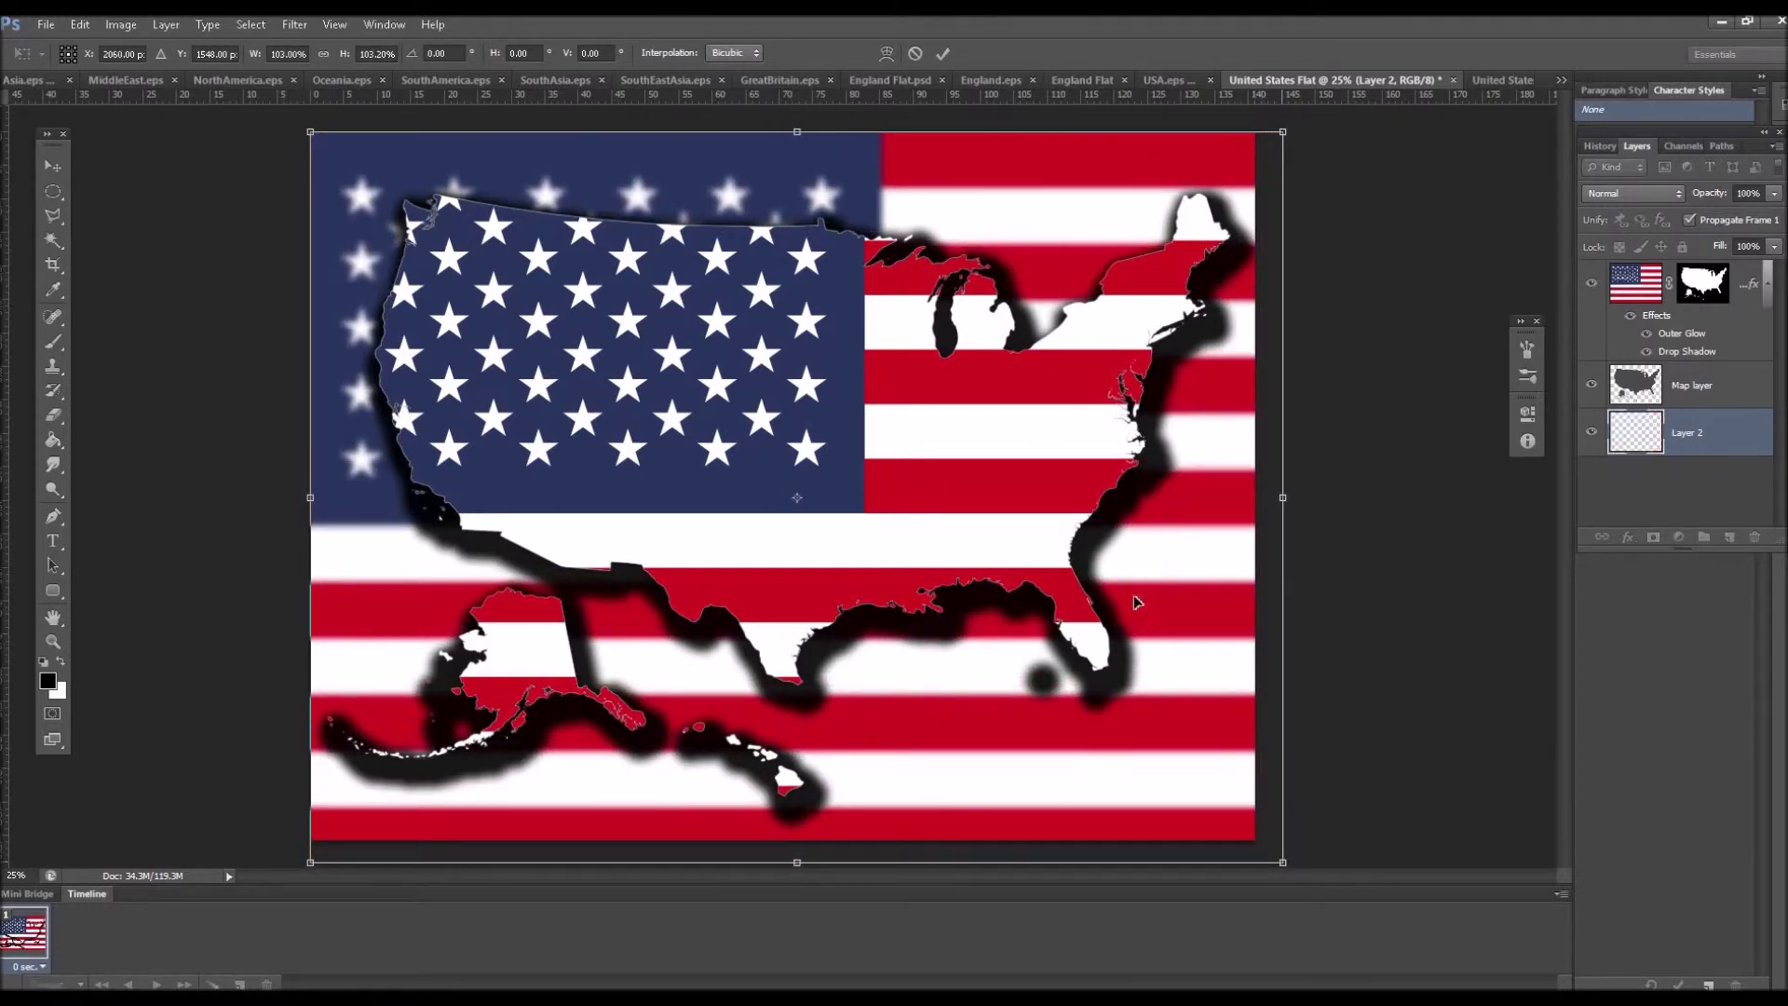
key("Return")
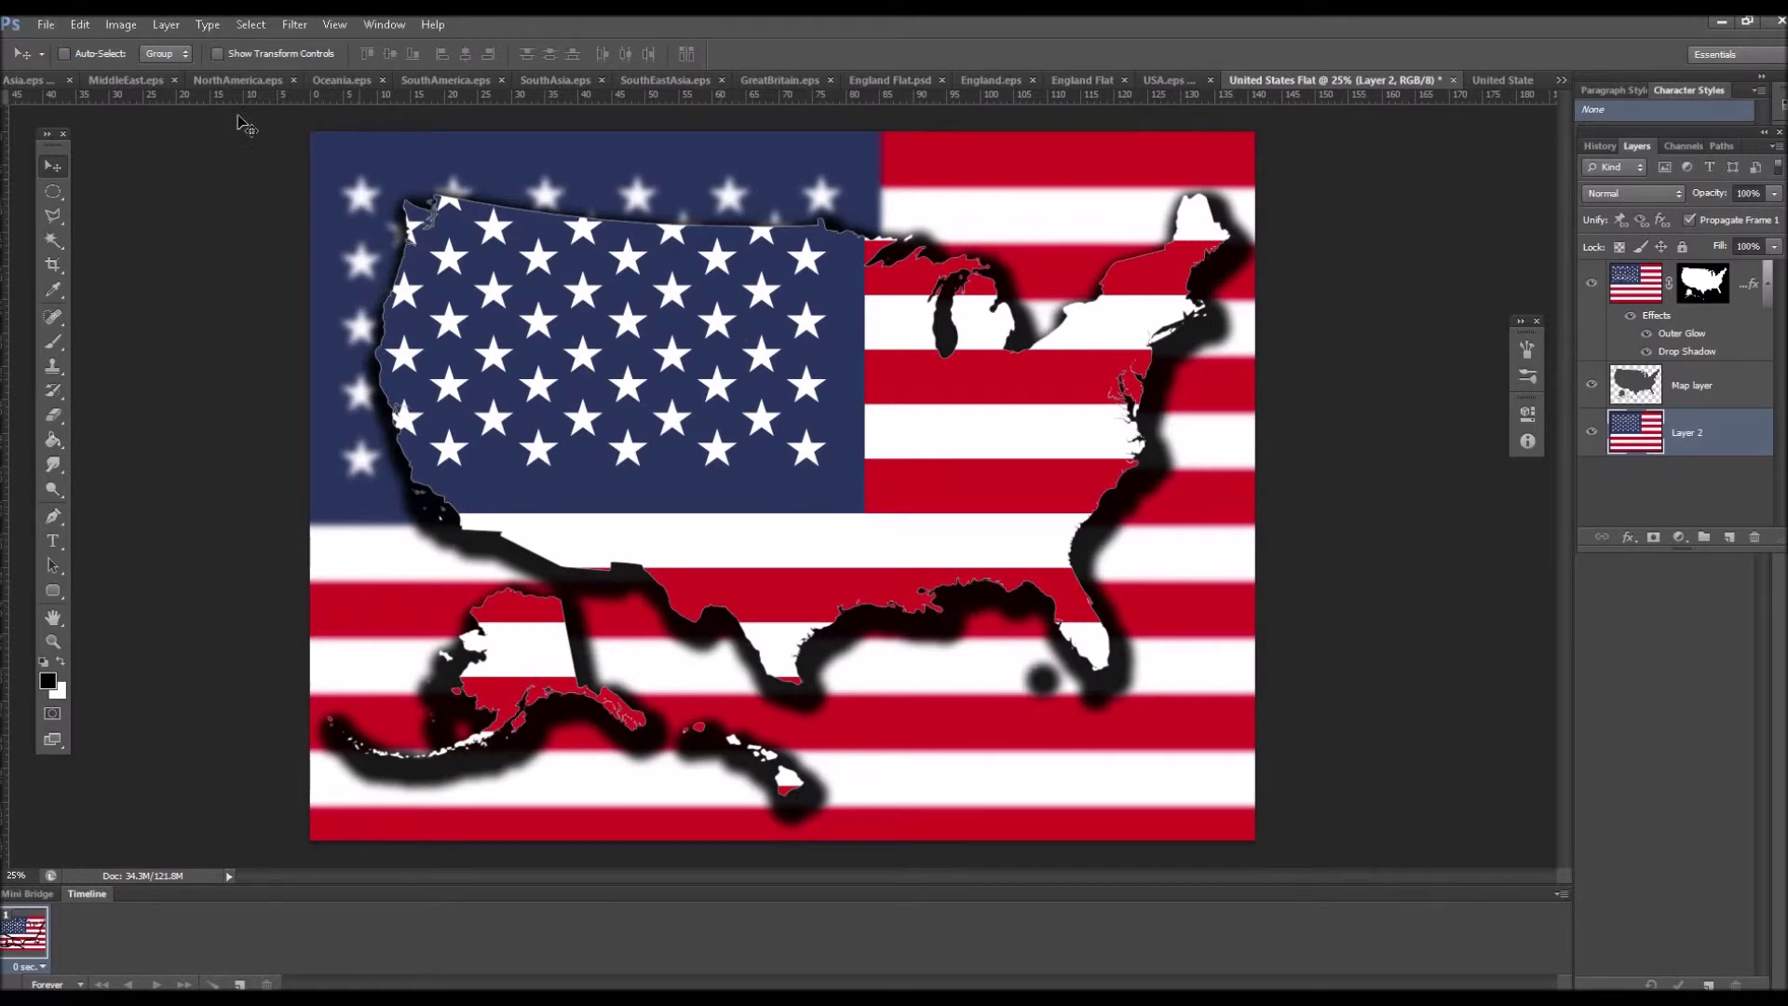
Set the document title in the file information to "United States Flag with nation".
left_click(44, 26)
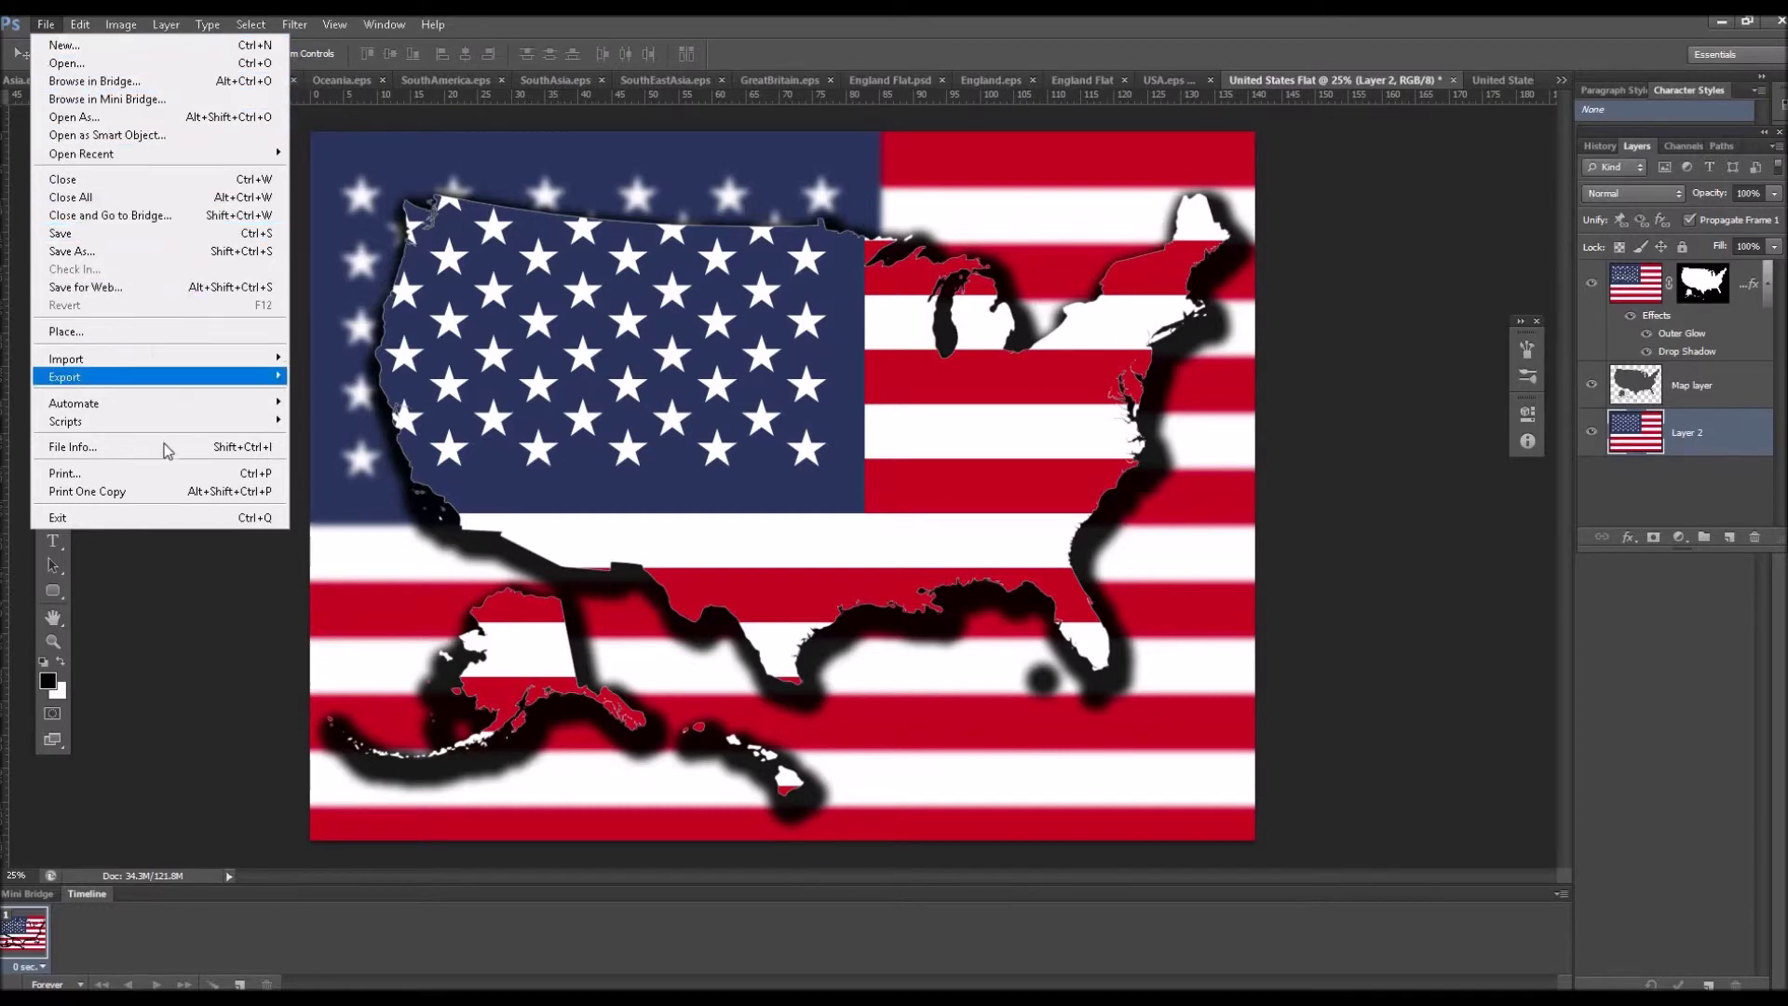
left_click(756, 478)
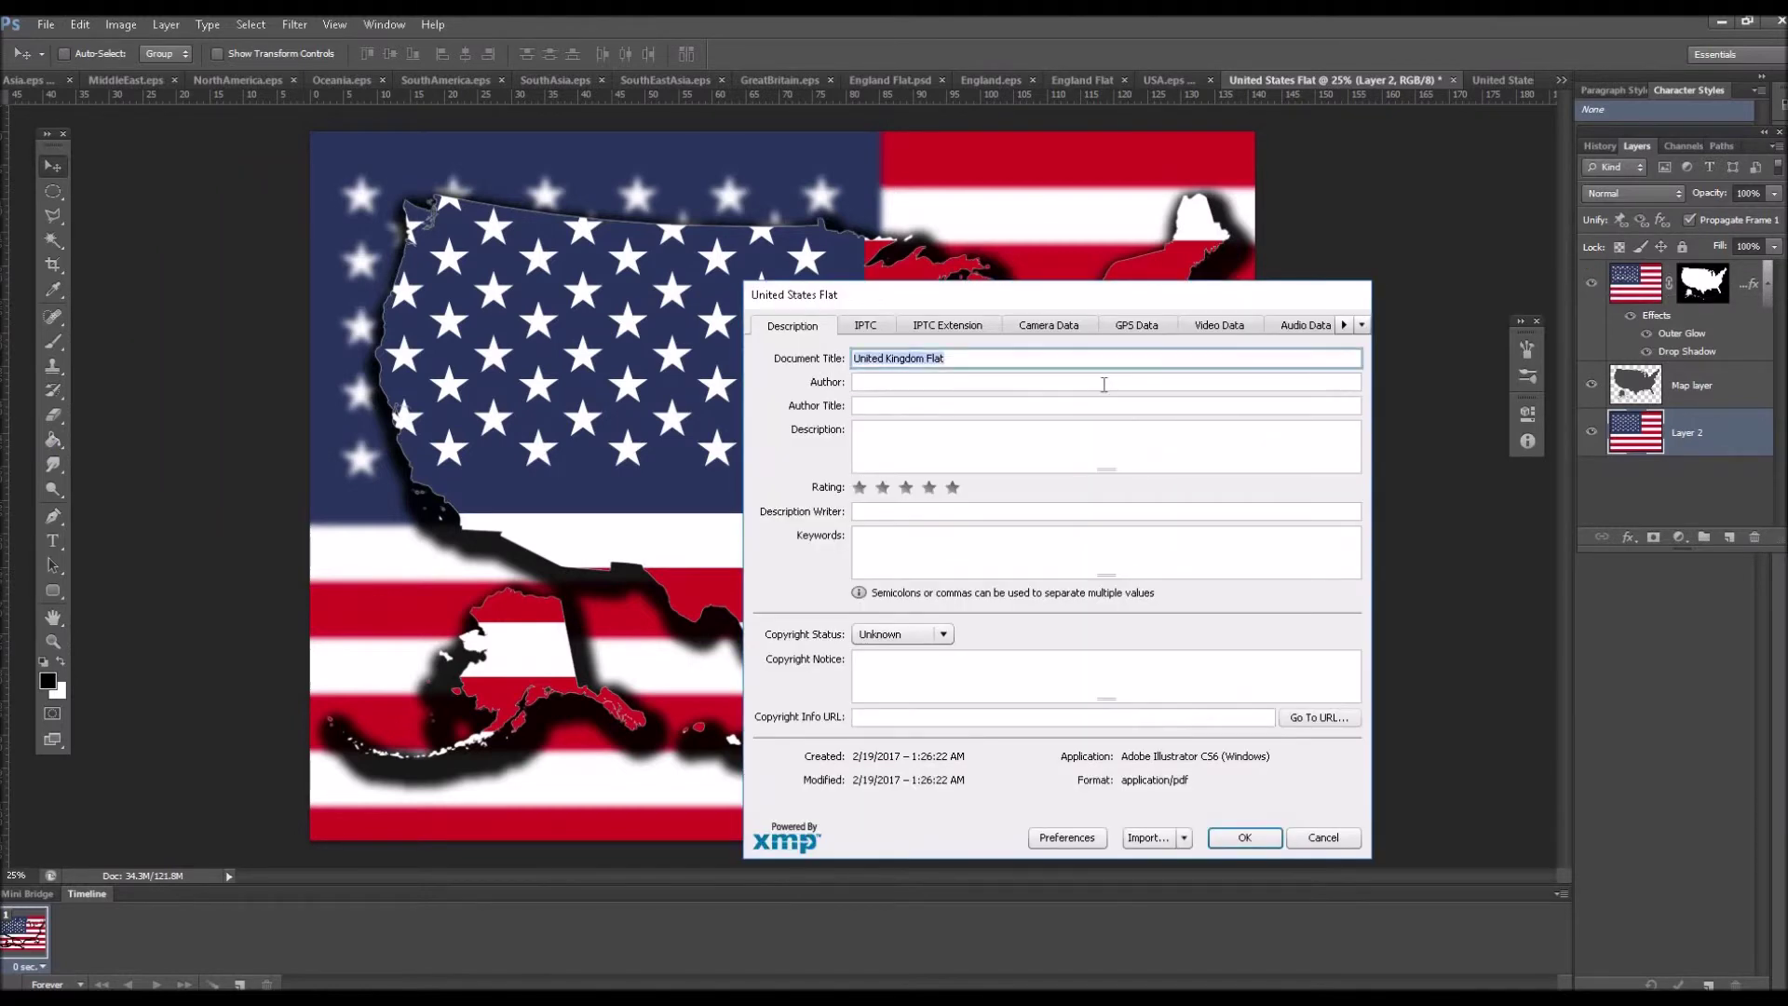
type("United")
key("BackSpace")
type("ates Flag with nation")
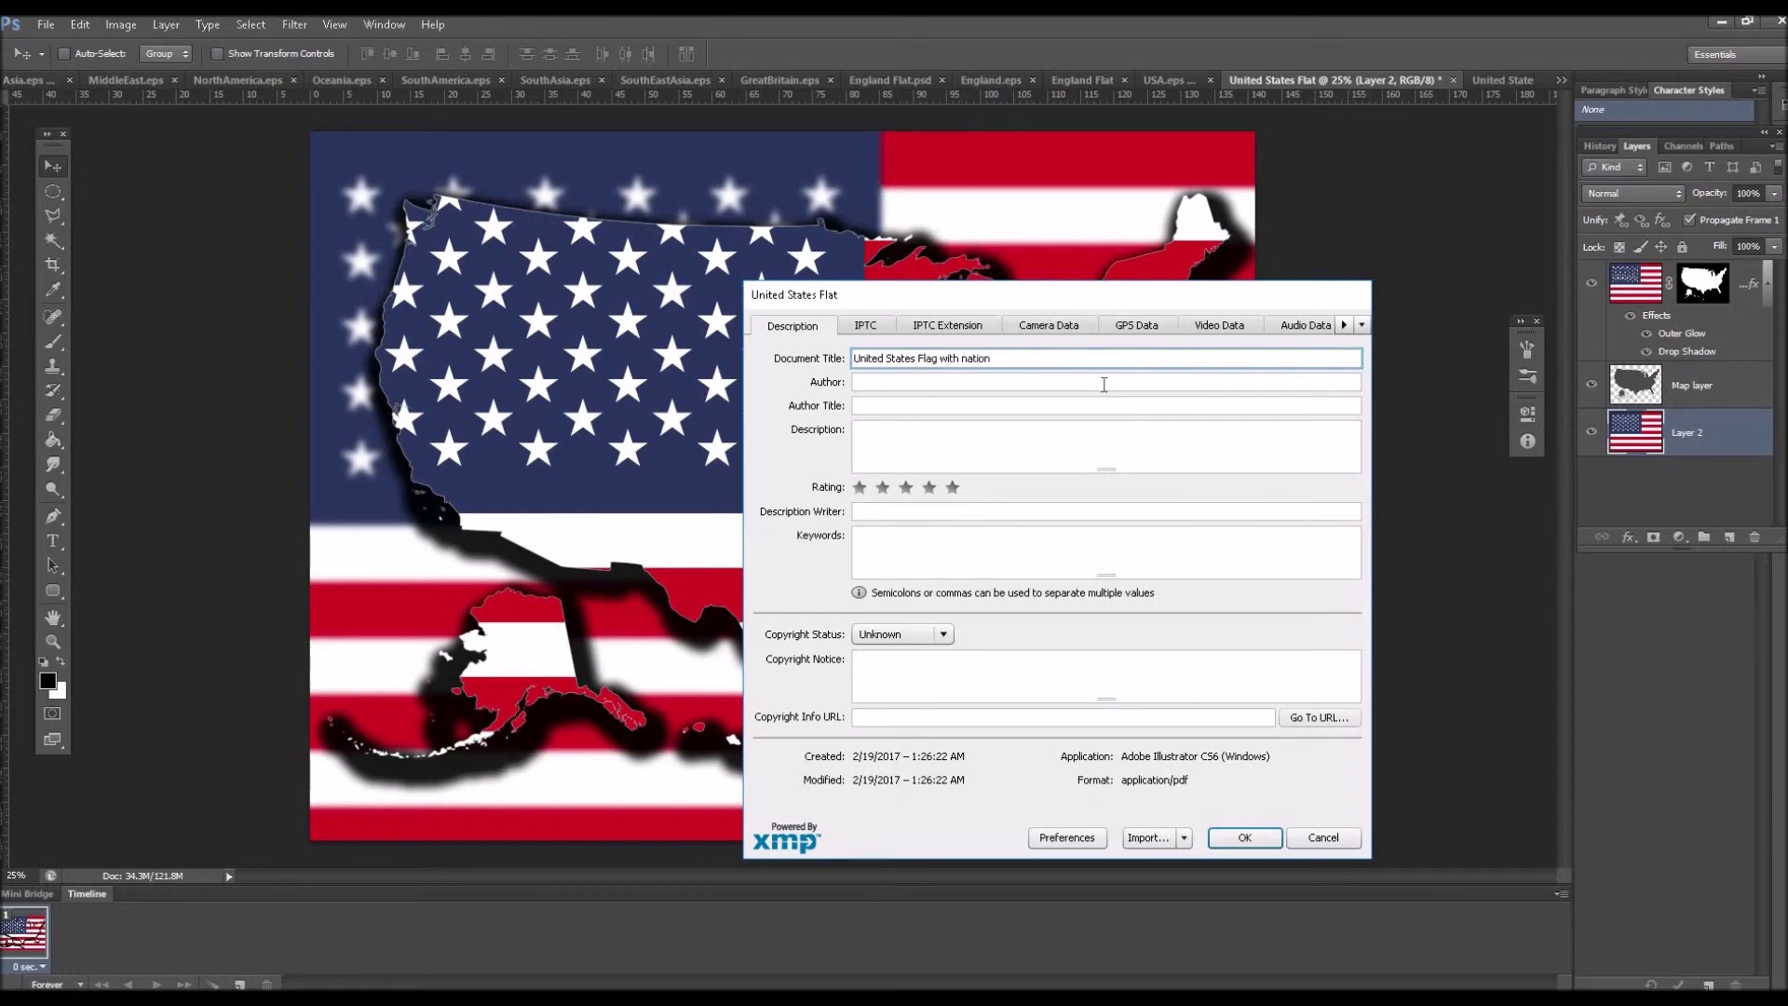
Enter the description "USA on a Star and Strips Flag", set the copyright status to Public Domain, and apply the file information.
left_click(1007, 430)
type("USA on a Sta")
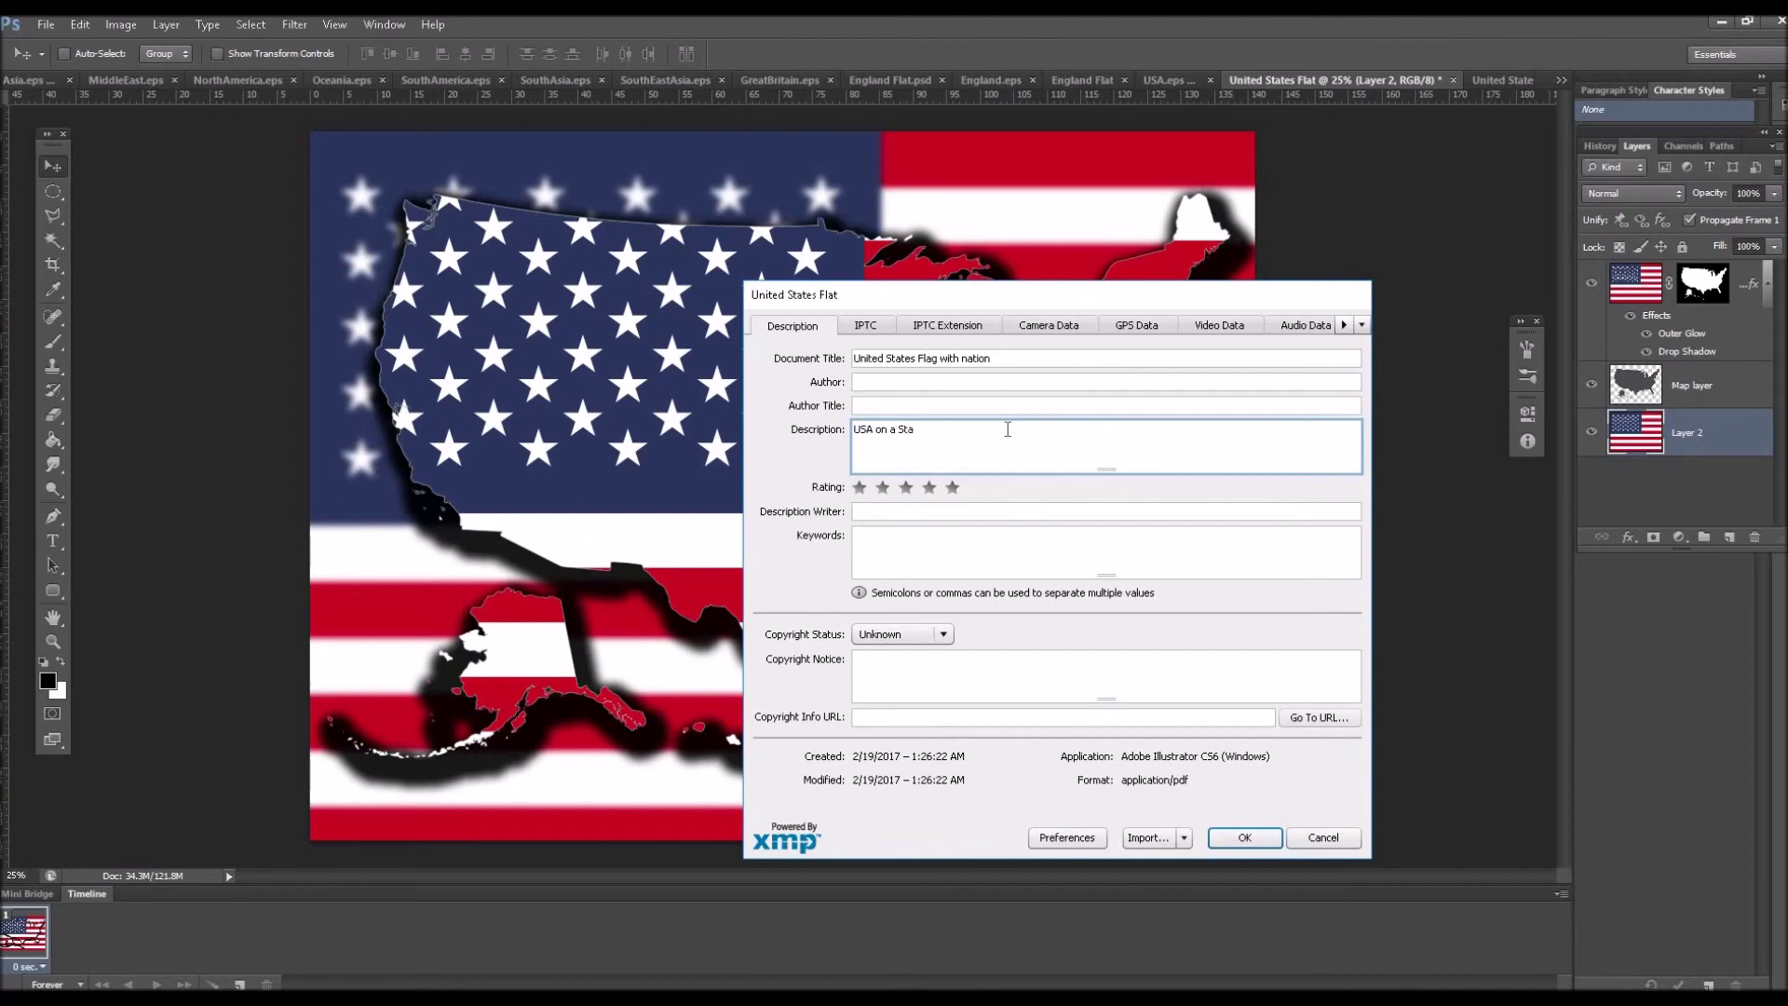
type("nd Strips Flag")
left_click(872, 545)
left_click(944, 634)
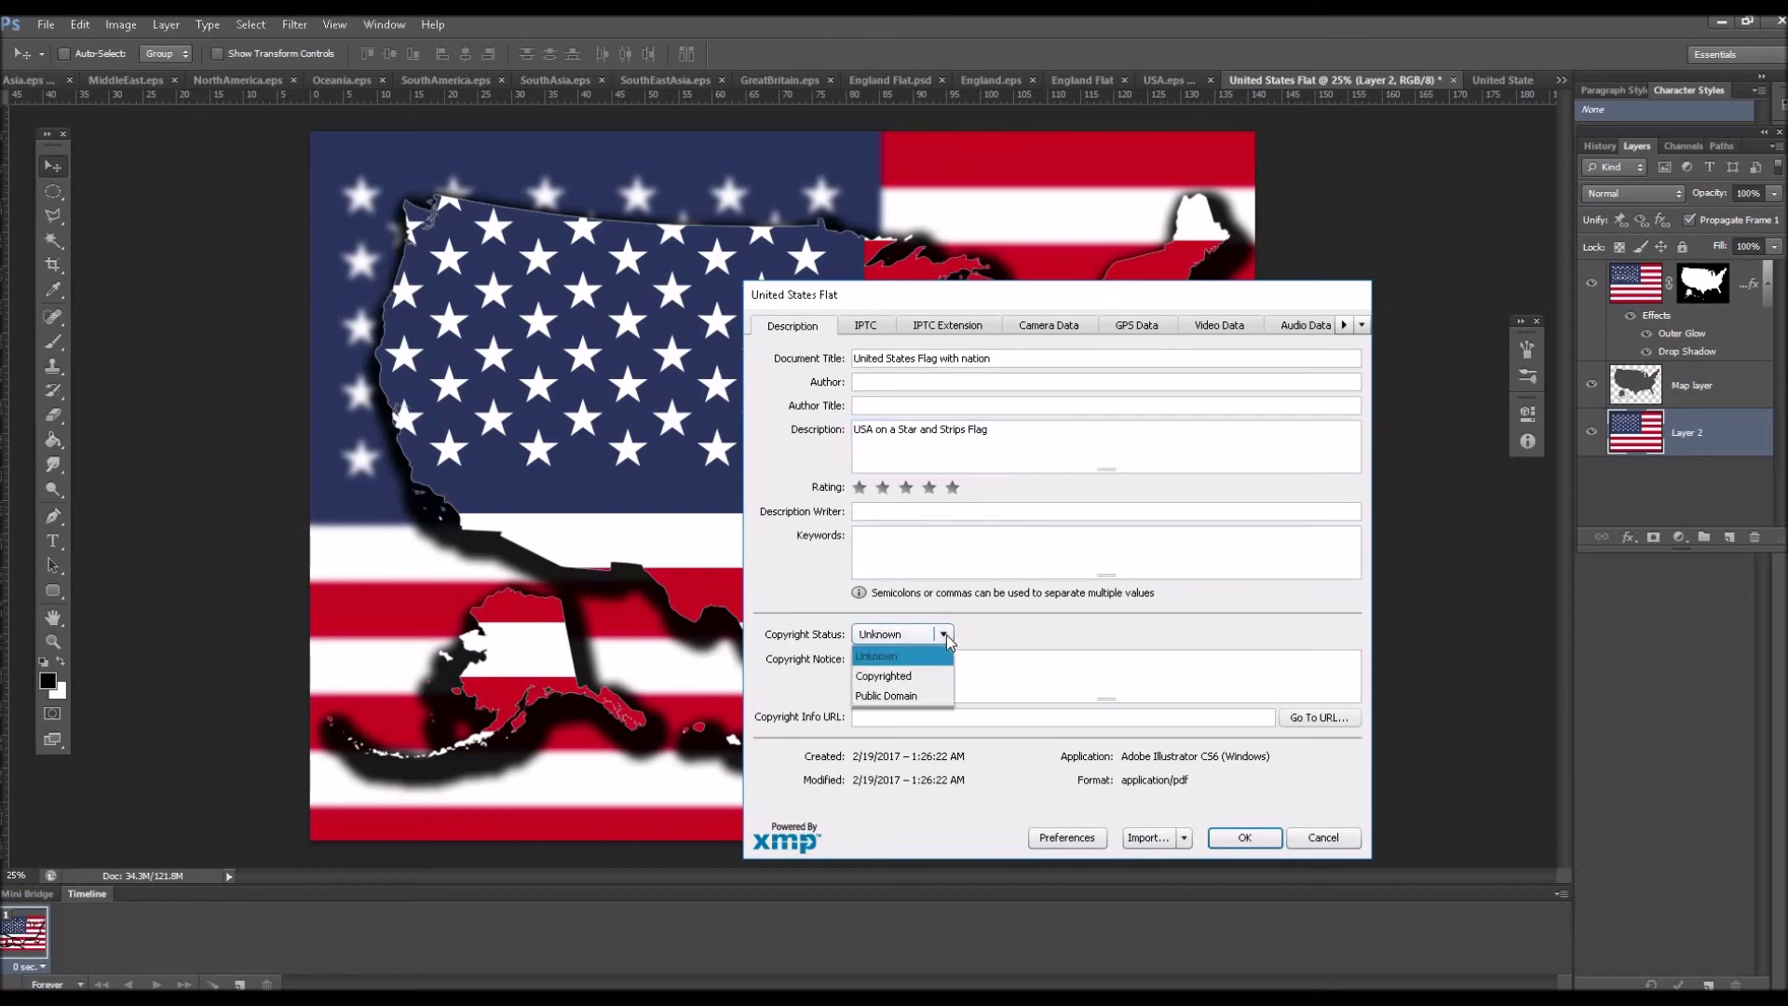
left_click(908, 696)
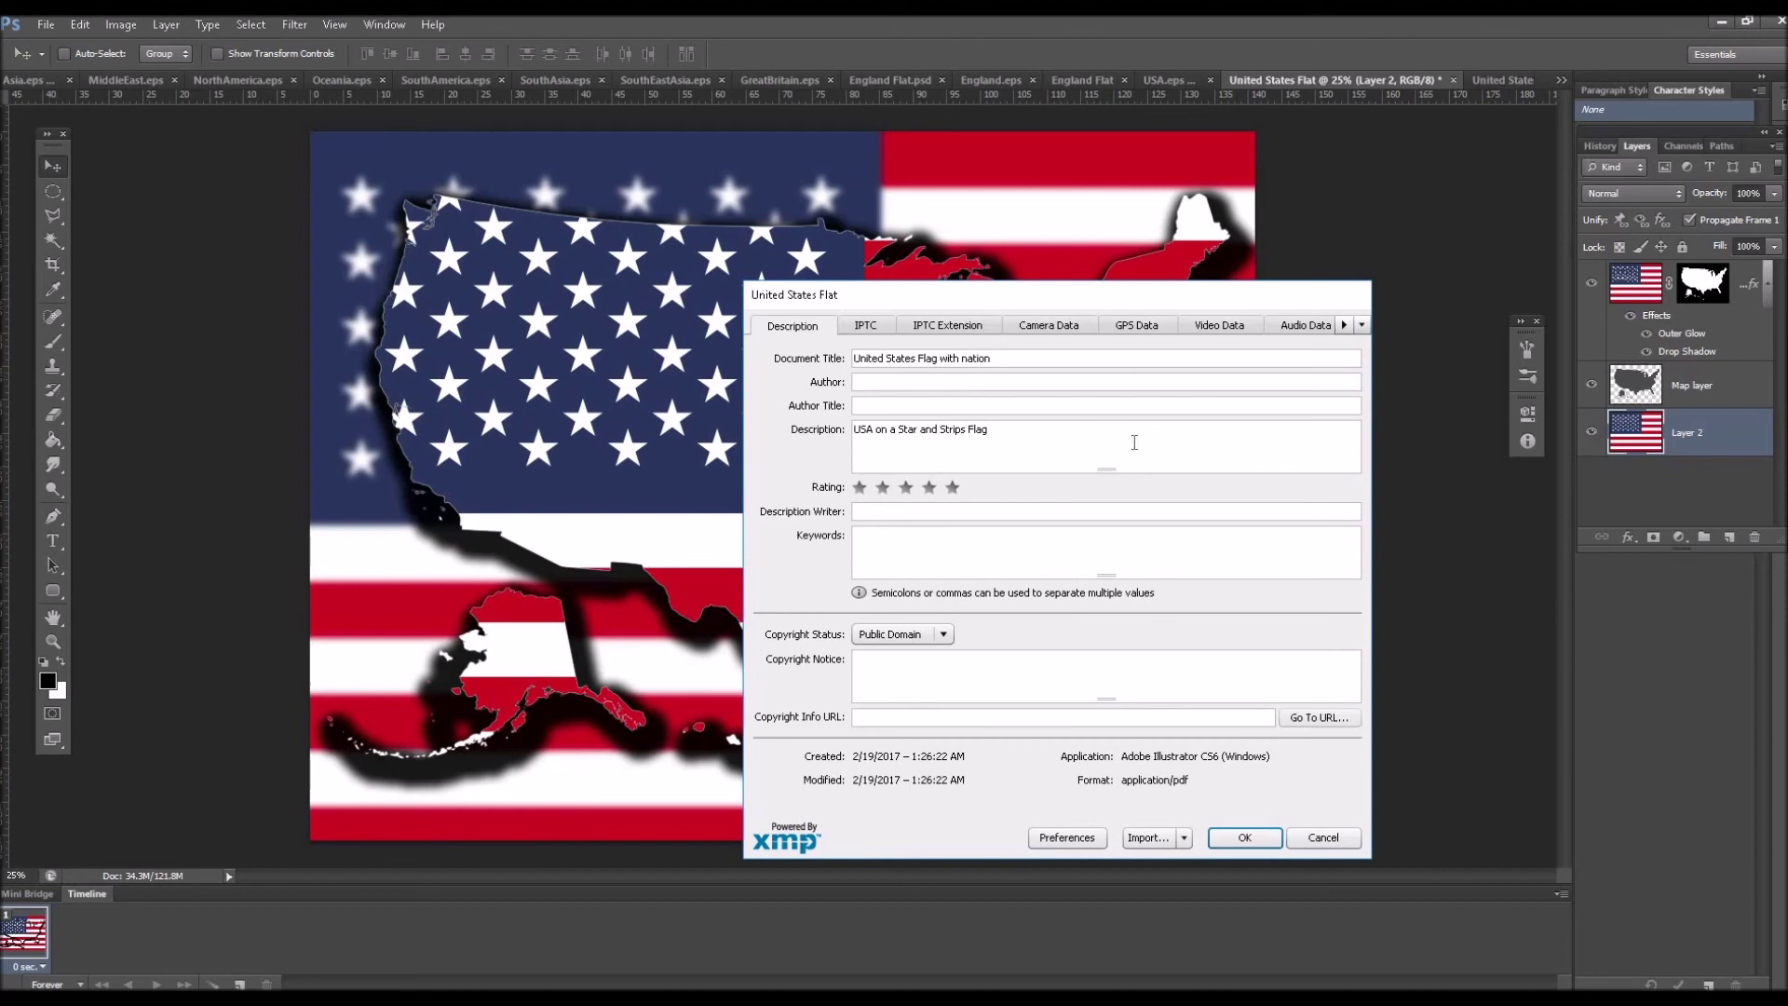
left_click(1246, 837)
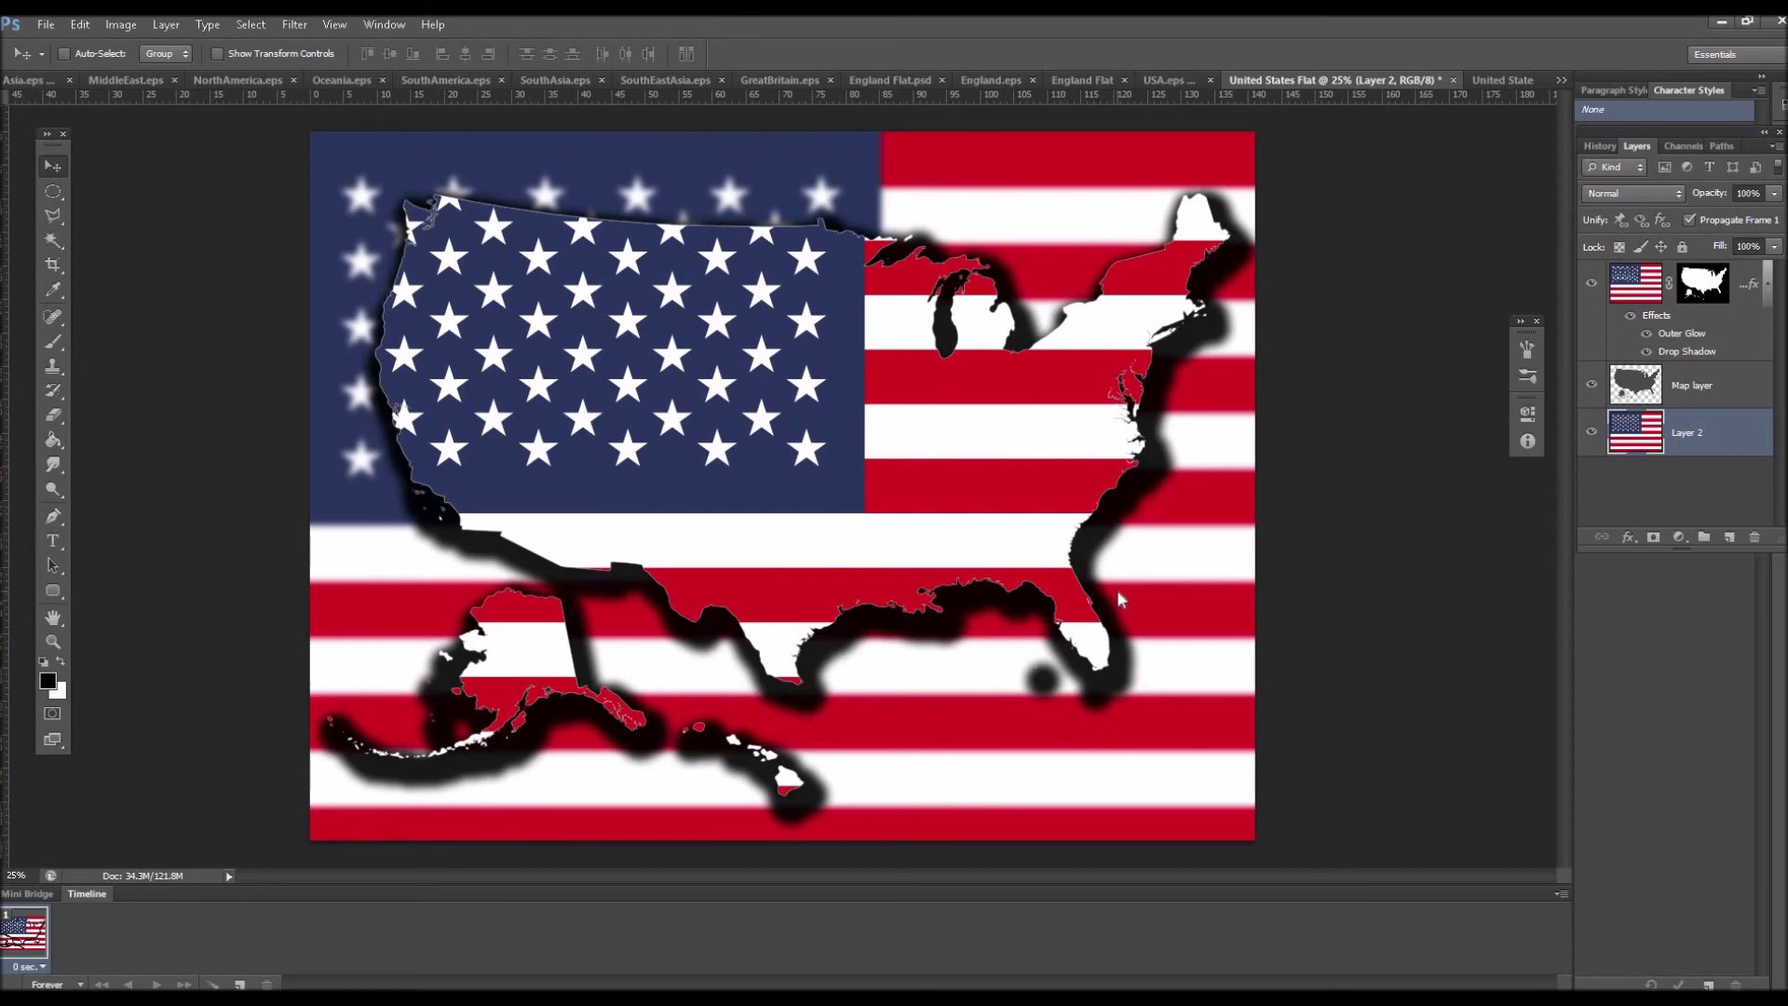
Save the document as a Photoshop file named United States Flat in the Country map with flag folder.
key("ctrl+shift+s")
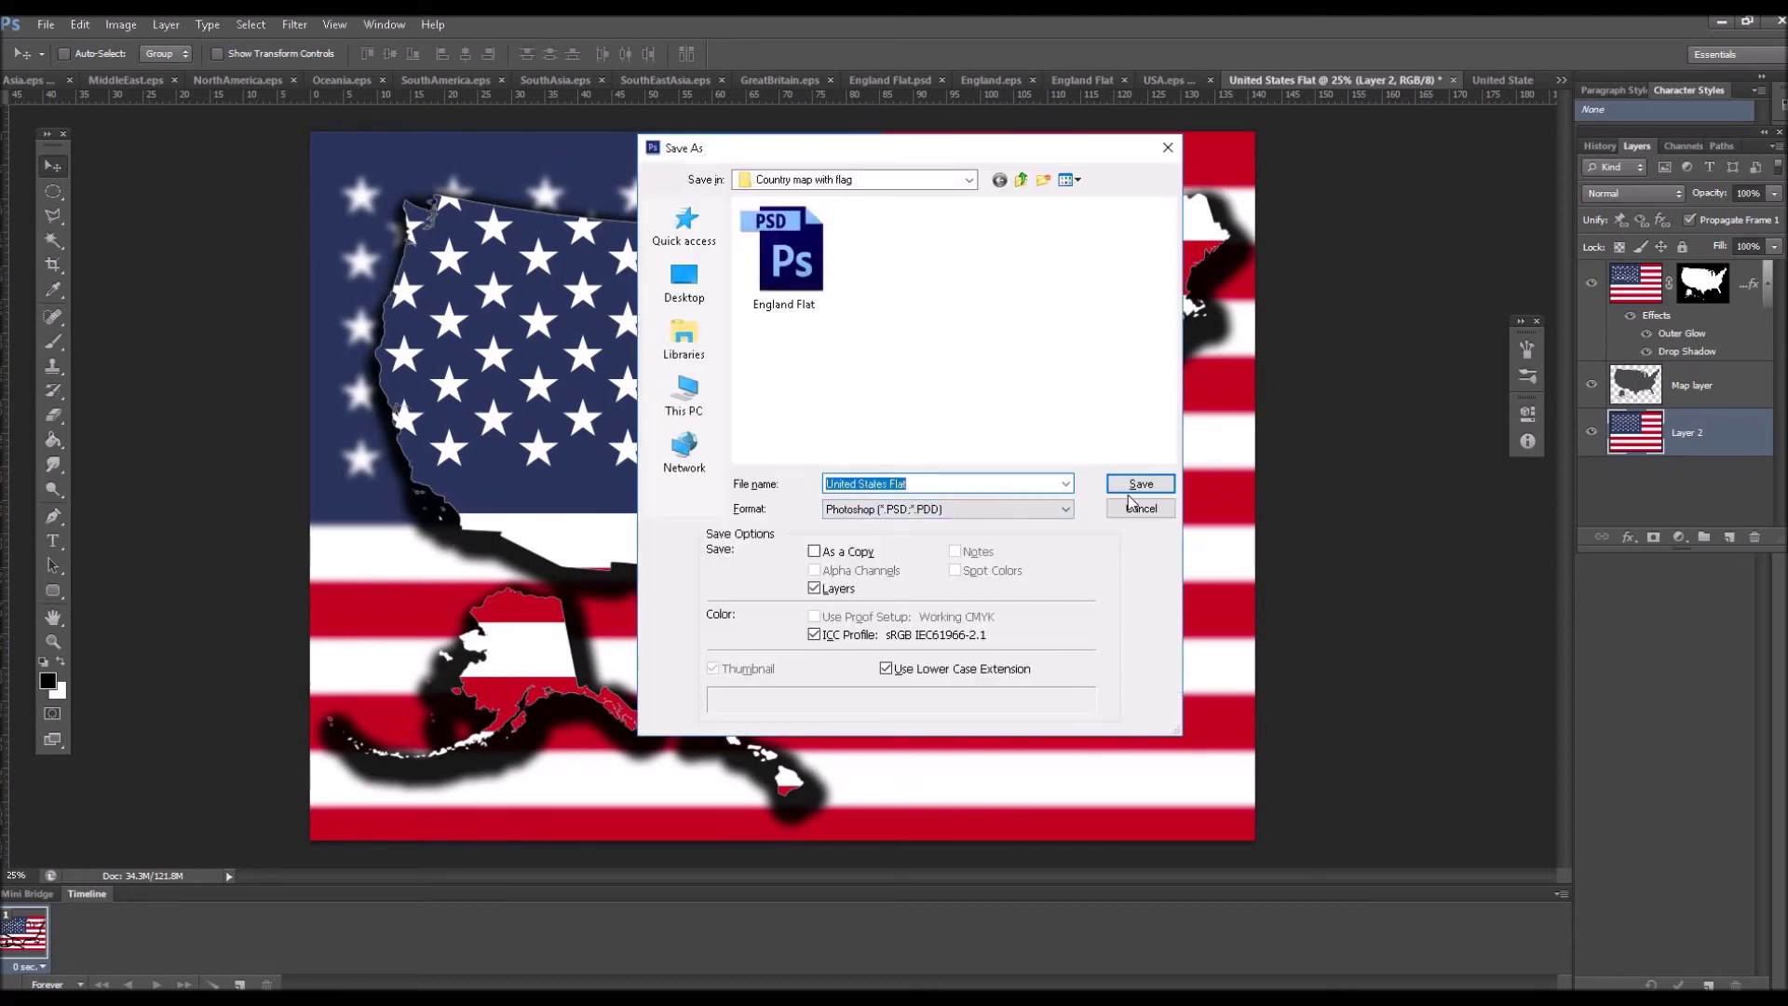